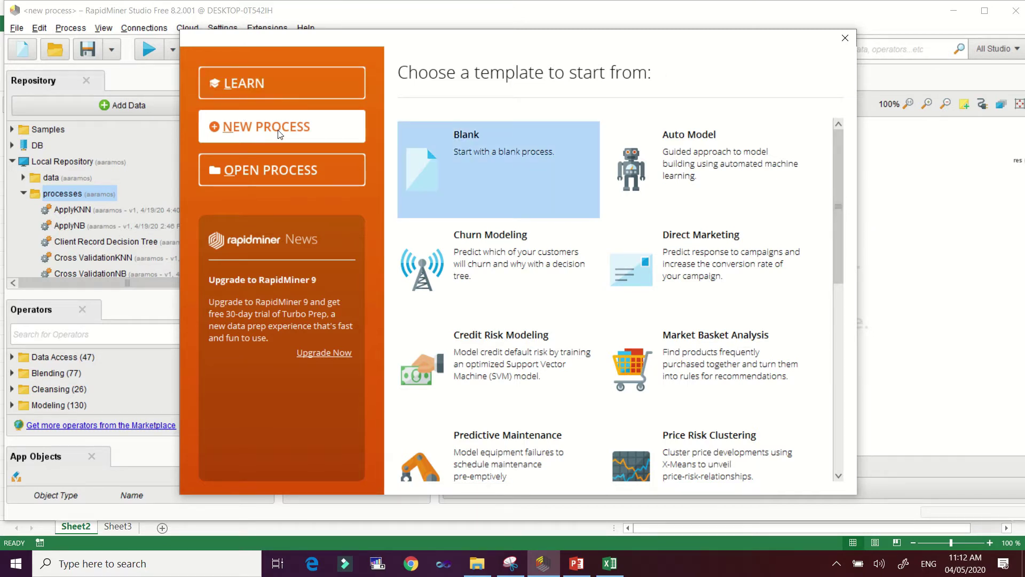
- Start a blank process and select Fire Record Clean Data.xlsx from the desktop DATASETS folder as the data to import
{"action": "left_click", "coordinate": [531, 158]}
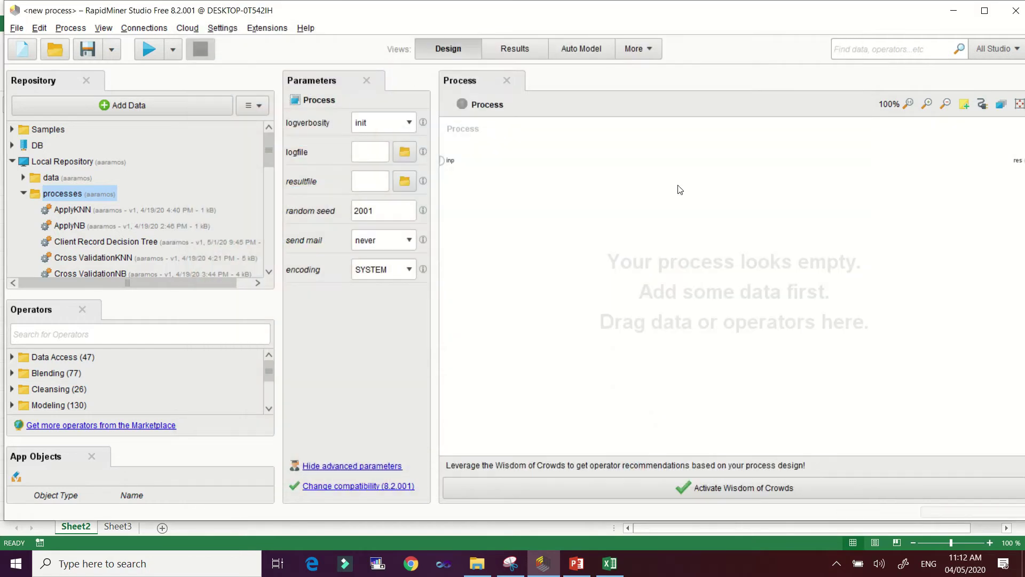
{"action": "left_click", "coordinate": [162, 108]}
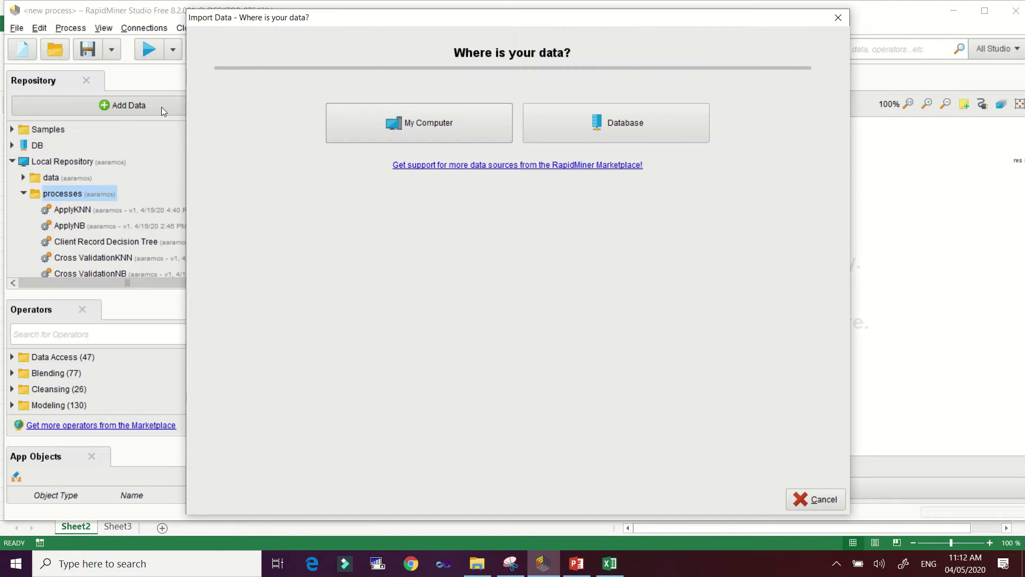
{"action": "left_click", "coordinate": [502, 127]}
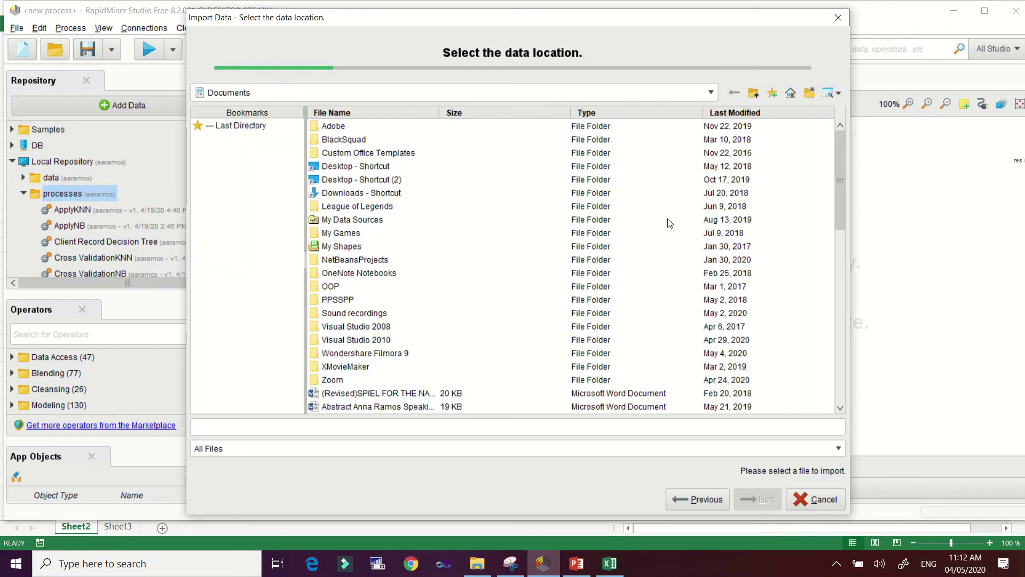
{"action": "left_click", "coordinate": [696, 92]}
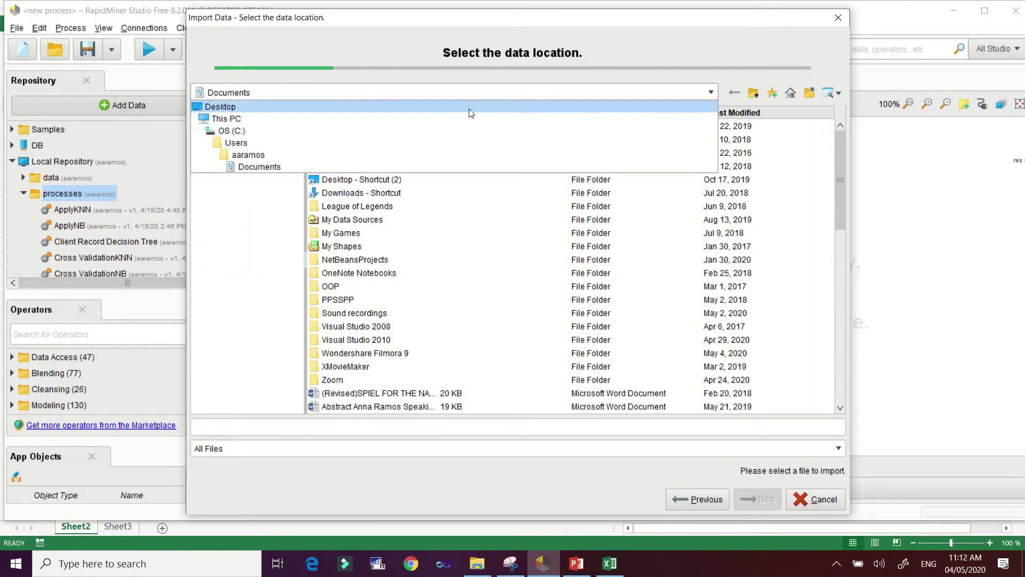
{"action": "left_click", "coordinate": [261, 106]}
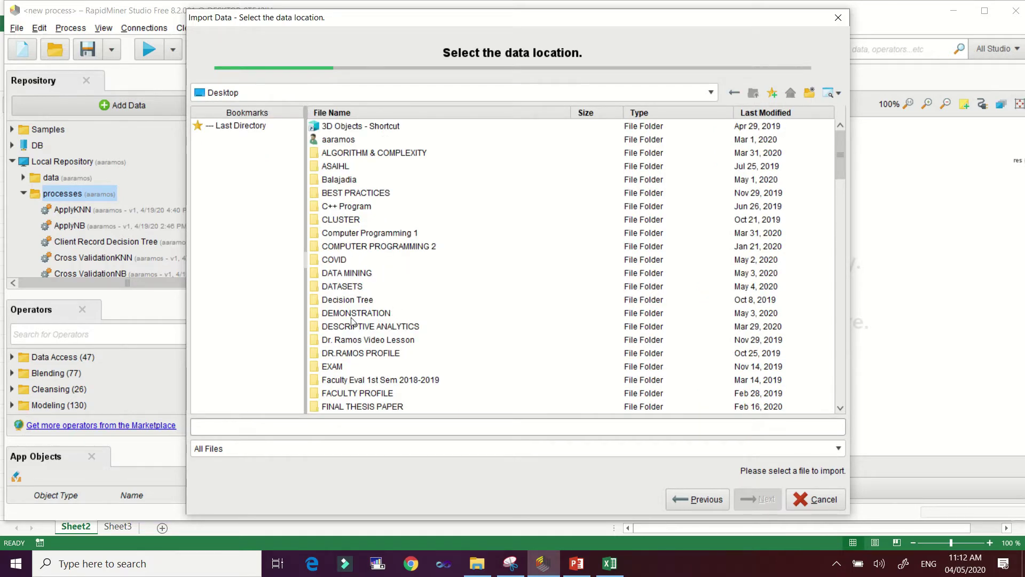
{"action": "double_click", "coordinate": [347, 286]}
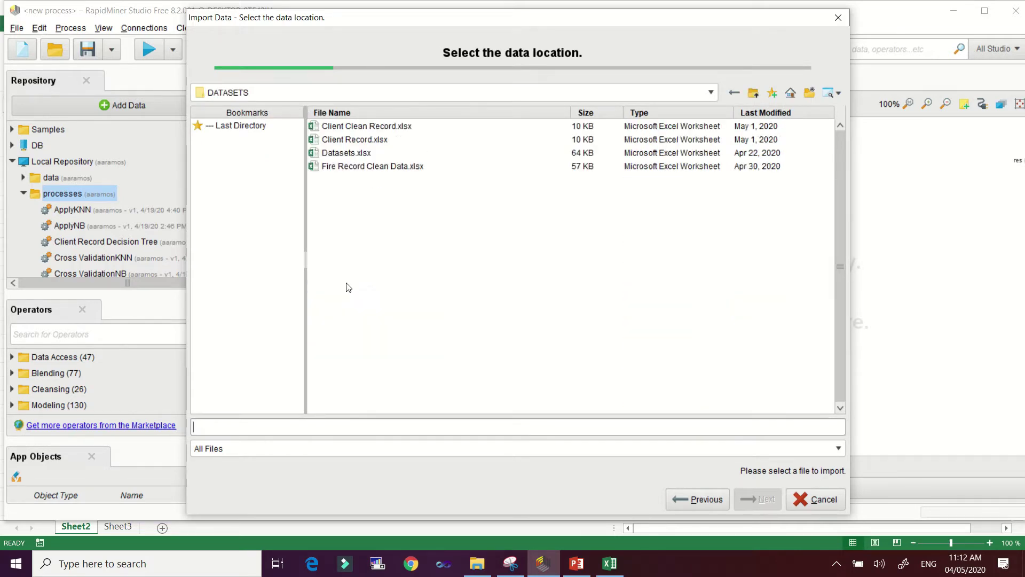
{"action": "left_click", "coordinate": [353, 168]}
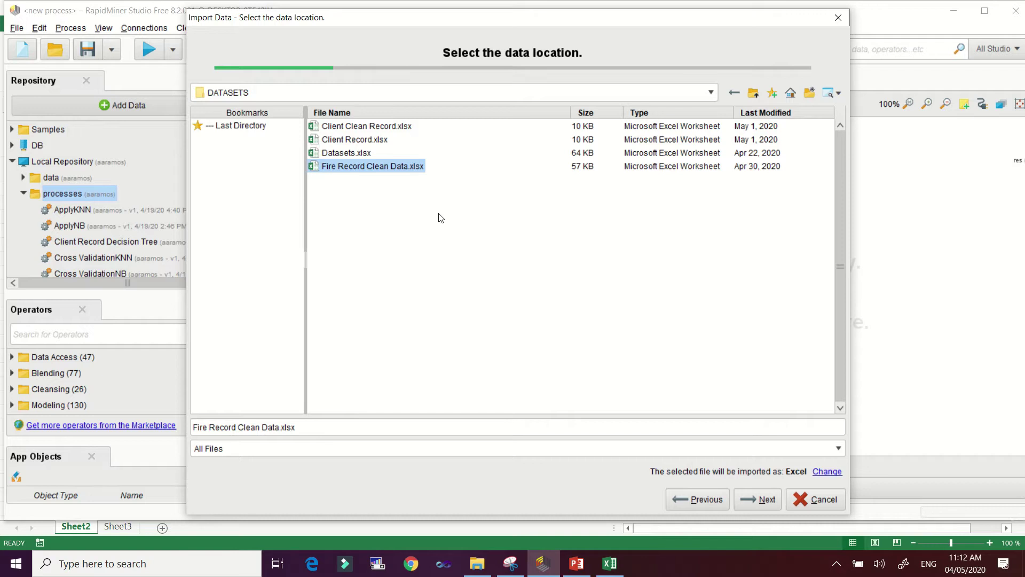
- Import Sheet2 columns A:I with header row 1 and store them as Fire Record Clean Data in the processes folder
{"action": "left_click", "coordinate": [756, 498]}
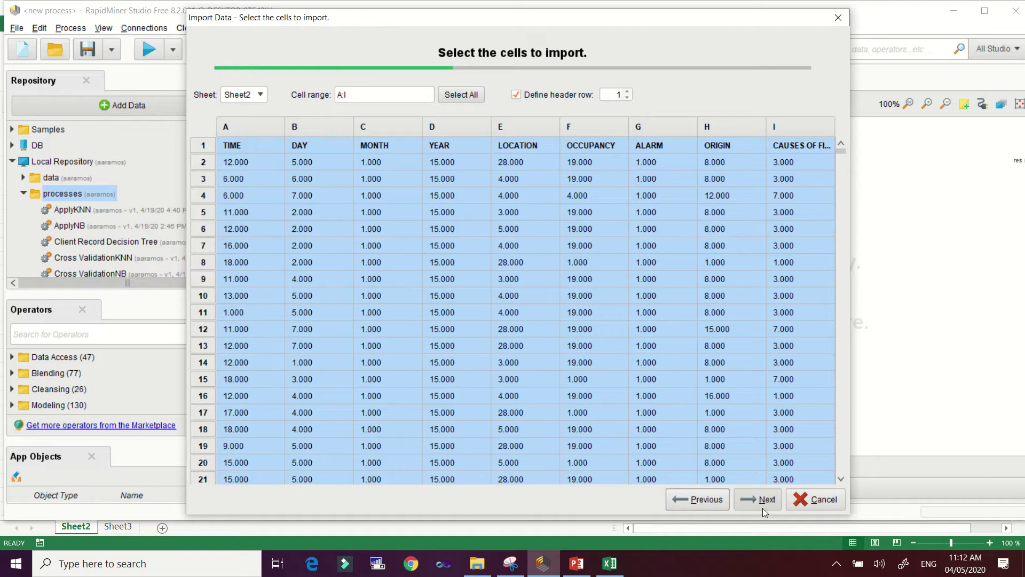
{"action": "left_click", "coordinate": [763, 508]}
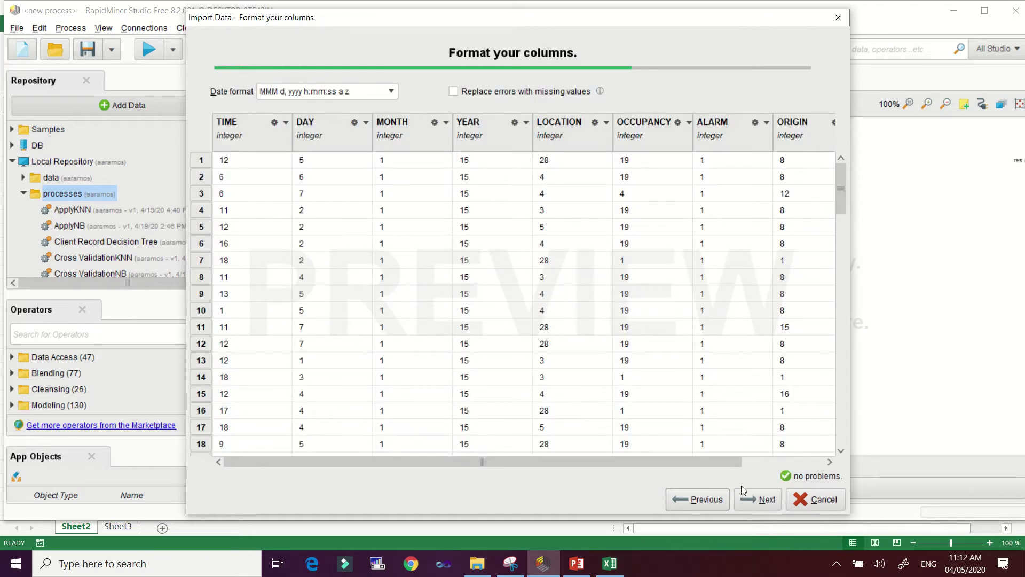
{"action": "left_click", "coordinate": [762, 505]}
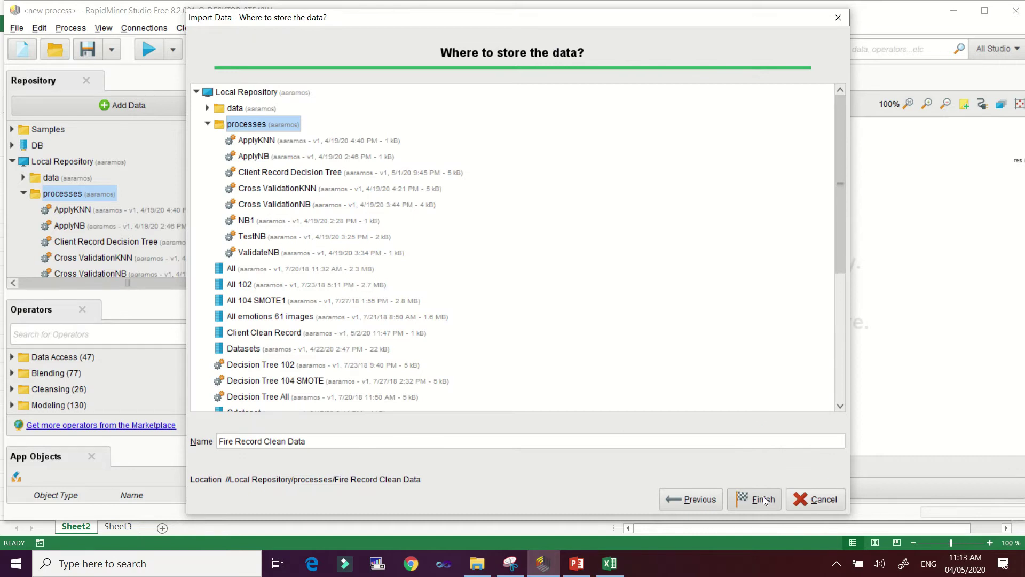
{"action": "left_click", "coordinate": [761, 500]}
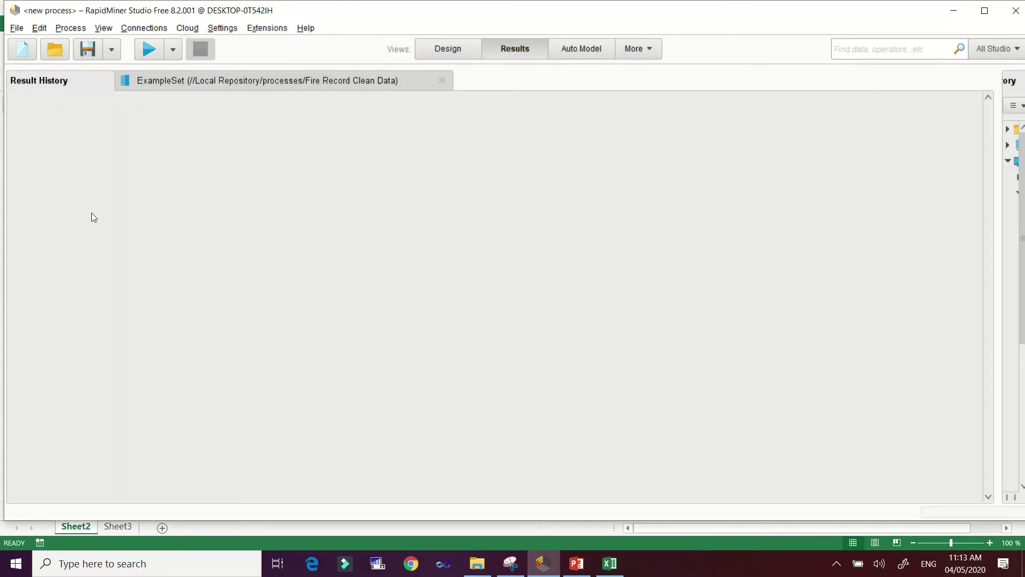
- Examine the imported data's statistics, expanding the histograms of TIME, DAY, MONTH, YEAR, LOCATION and OCCUPANCY
{"action": "left_click", "coordinate": [181, 81]}
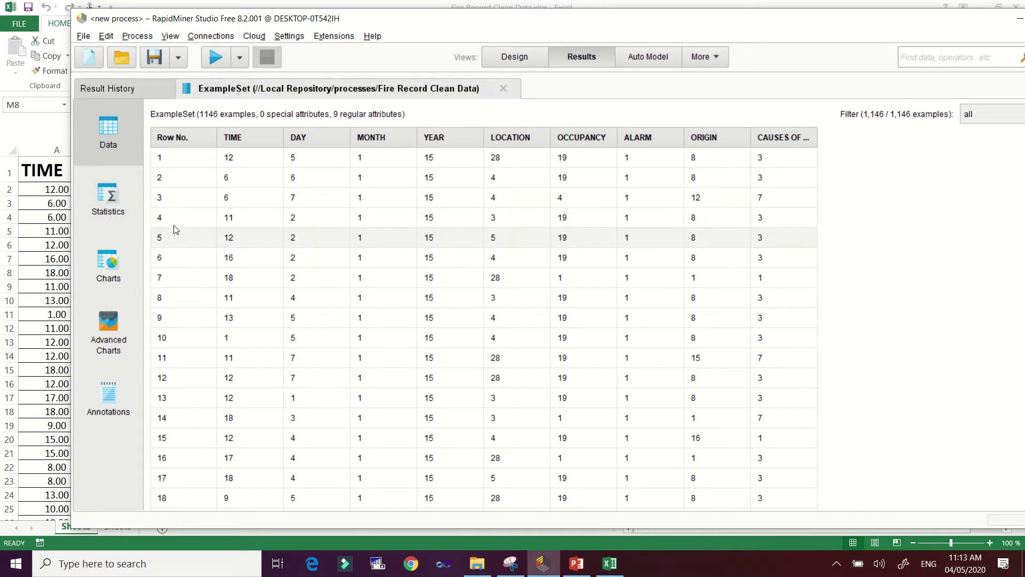
{"action": "left_click", "coordinate": [102, 206]}
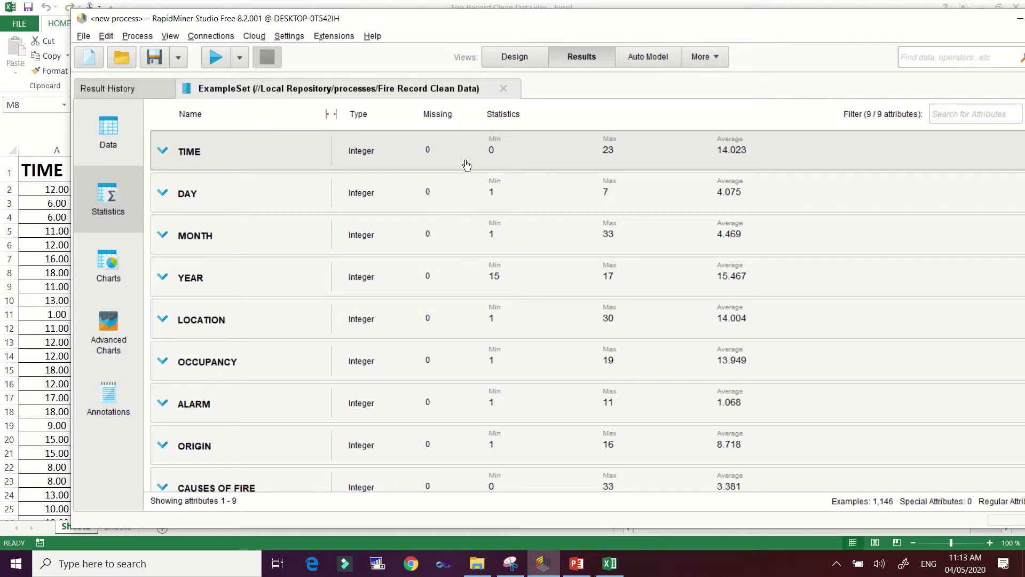
{"action": "left_click", "coordinate": [494, 152]}
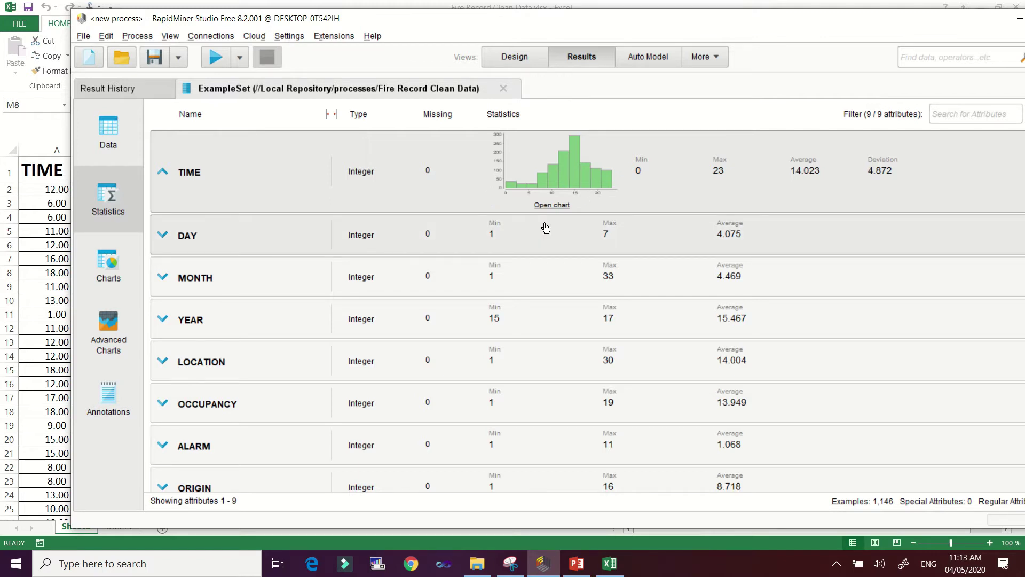
{"action": "left_click", "coordinate": [515, 243]}
{"action": "left_click", "coordinate": [528, 319]}
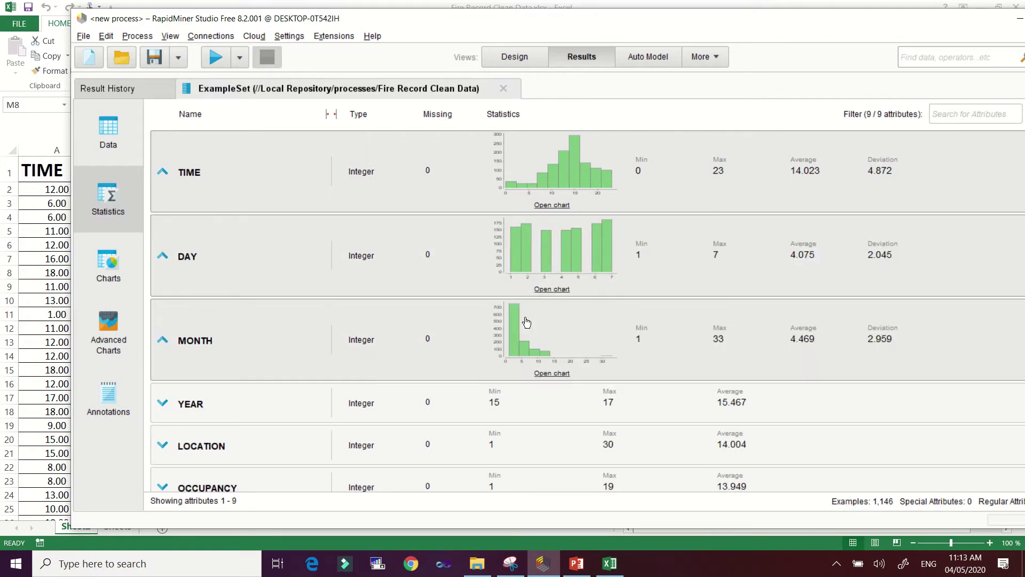
{"action": "left_click", "coordinate": [551, 405]}
{"action": "scroll", "coordinate": [528, 480], "scroll_direction": "down", "scroll_amount": 1}
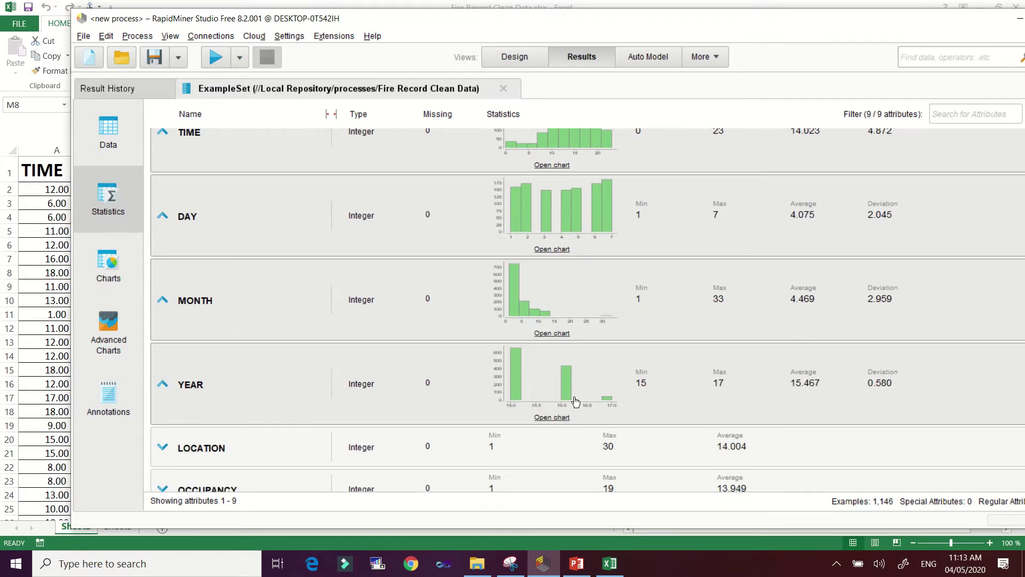
{"action": "left_click", "coordinate": [545, 462]}
{"action": "scroll", "coordinate": [520, 470], "scroll_direction": "down", "scroll_amount": 2}
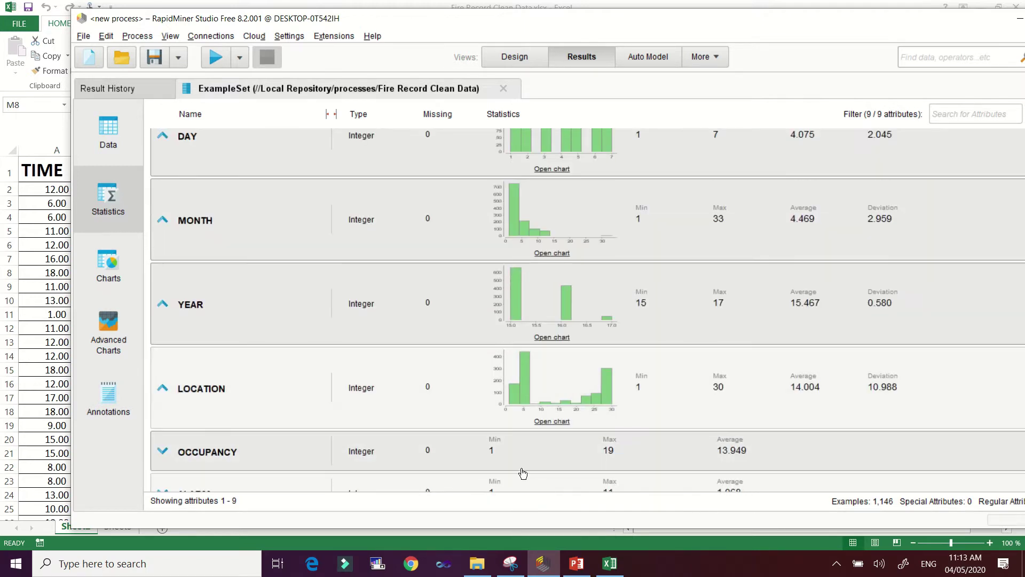
{"action": "left_click", "coordinate": [538, 460]}
{"action": "scroll", "coordinate": [542, 459], "scroll_direction": "down", "scroll_amount": 1}
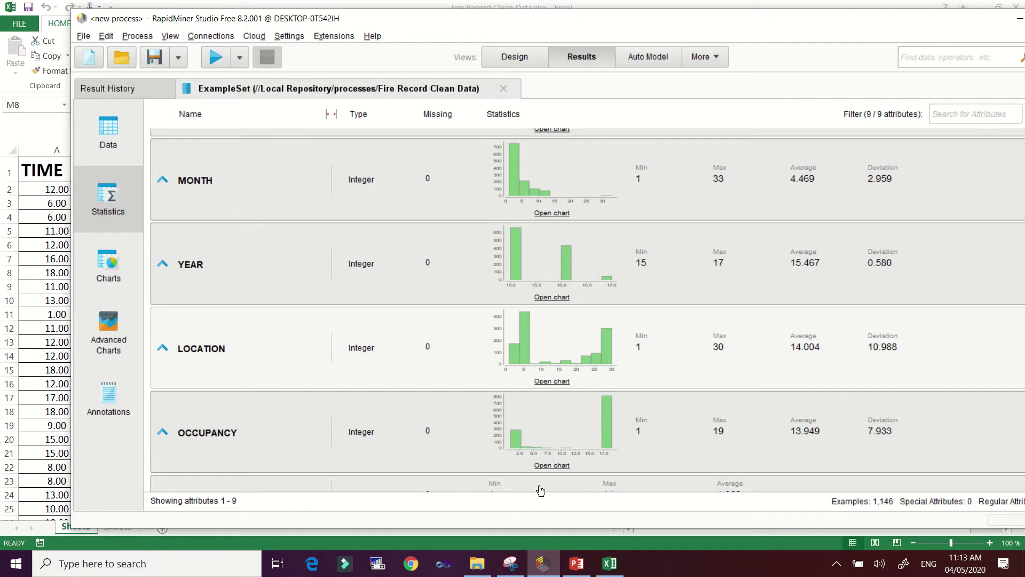
{"action": "scroll", "coordinate": [573, 270], "scroll_direction": "up", "scroll_amount": 2}
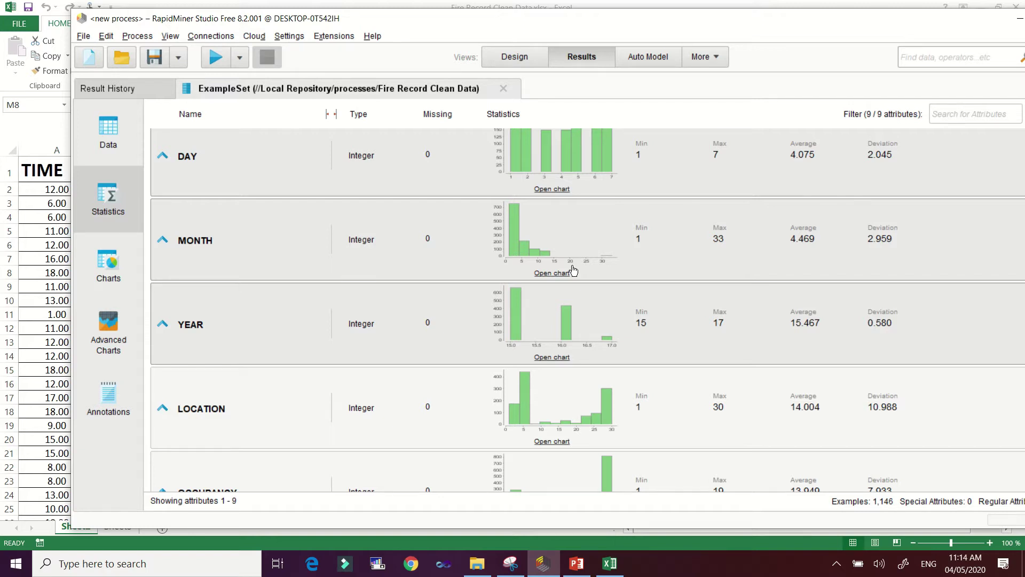
{"action": "mouse_move", "coordinate": [480, 2]}
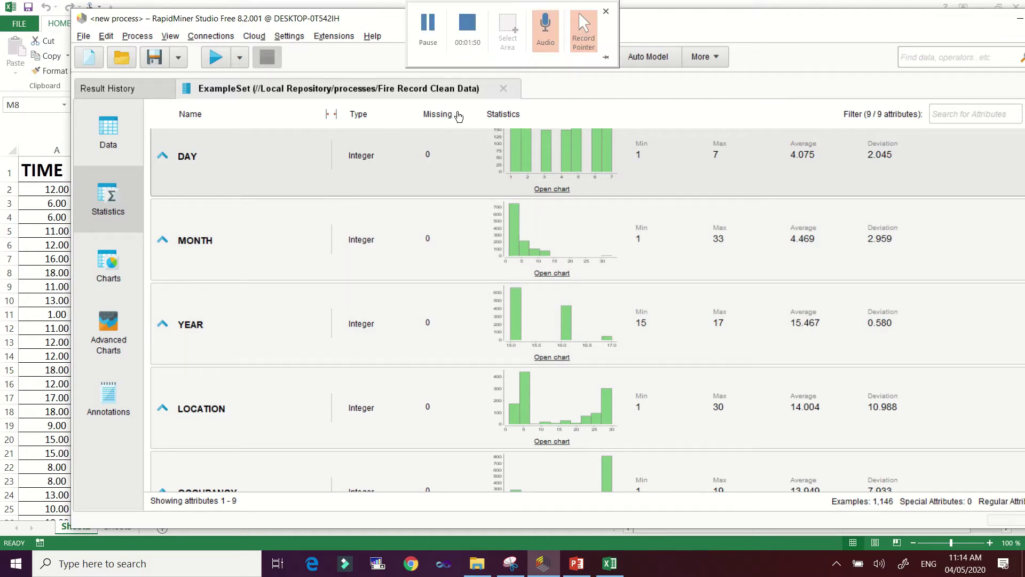
- Place the Fire Record Clean Data set from the repository into the empty process design
{"action": "left_click", "coordinate": [531, 55]}
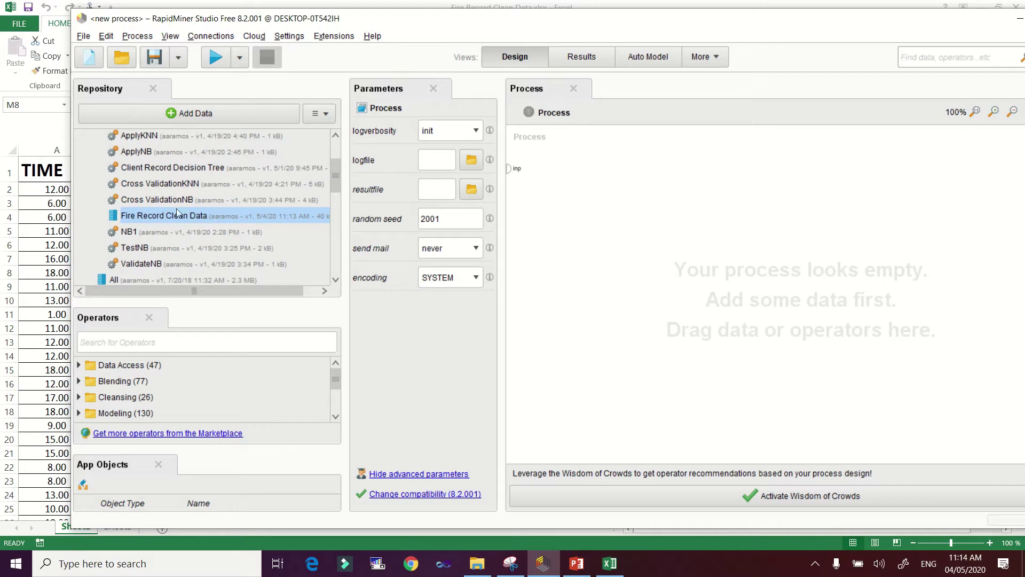
{"action": "left_click_drag", "start_coordinate": [156, 213], "coordinate": [590, 170]}
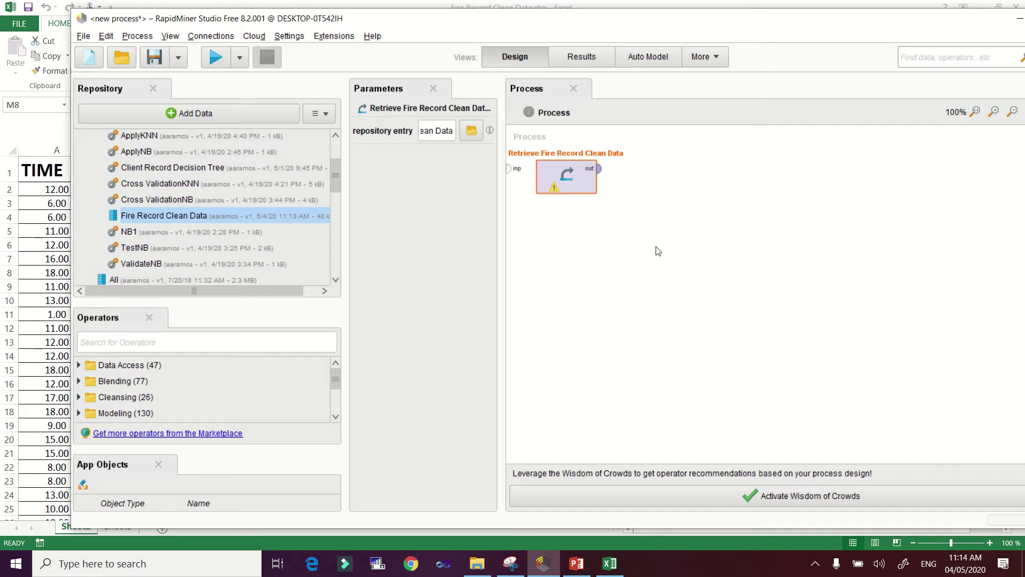
{"action": "left_click_drag", "start_coordinate": [651, 18], "coordinate": [537, 14]}
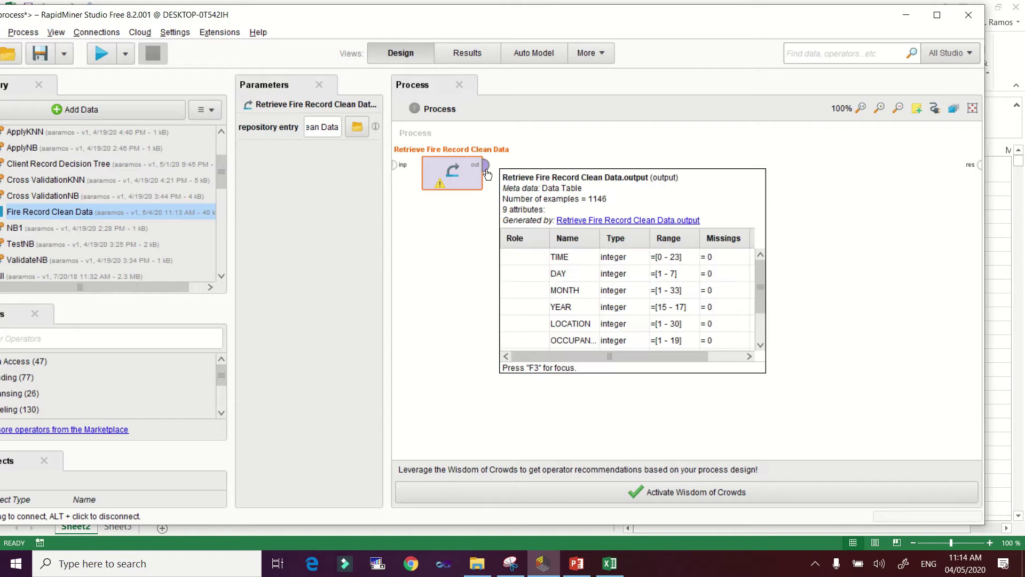
- Run the process with the Retrieve operator's output connected to the process result port, and close the new result
{"action": "left_click_drag", "start_coordinate": [487, 173], "coordinate": [982, 165]}
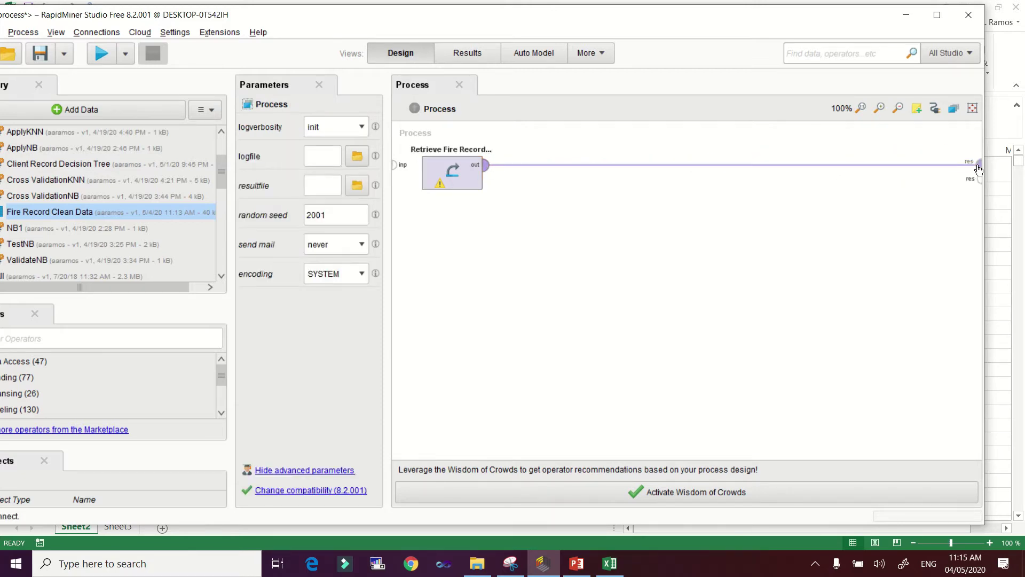
{"action": "left_click_drag", "start_coordinate": [518, 14], "coordinate": [633, 18]}
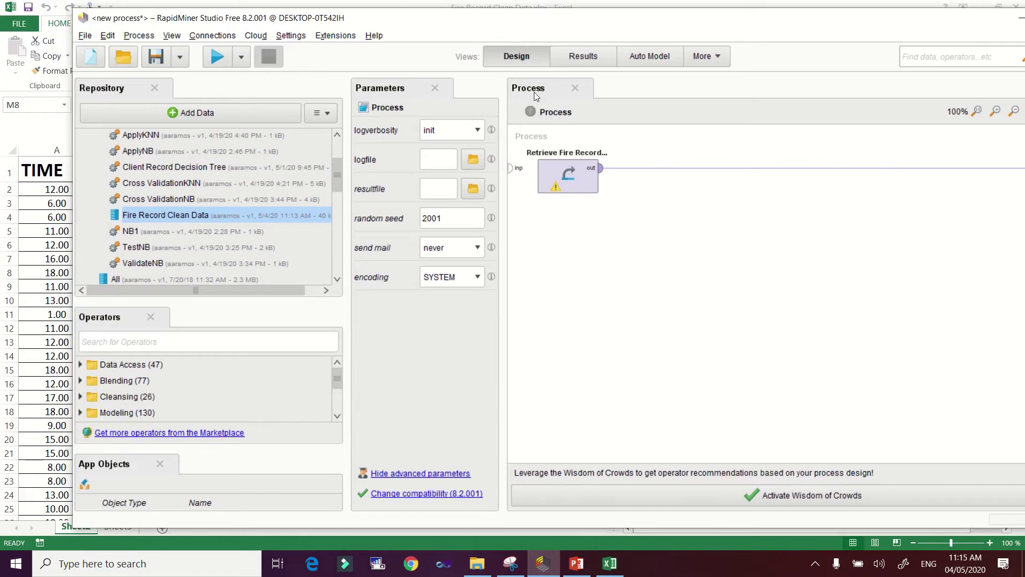
{"action": "left_click", "coordinate": [216, 57]}
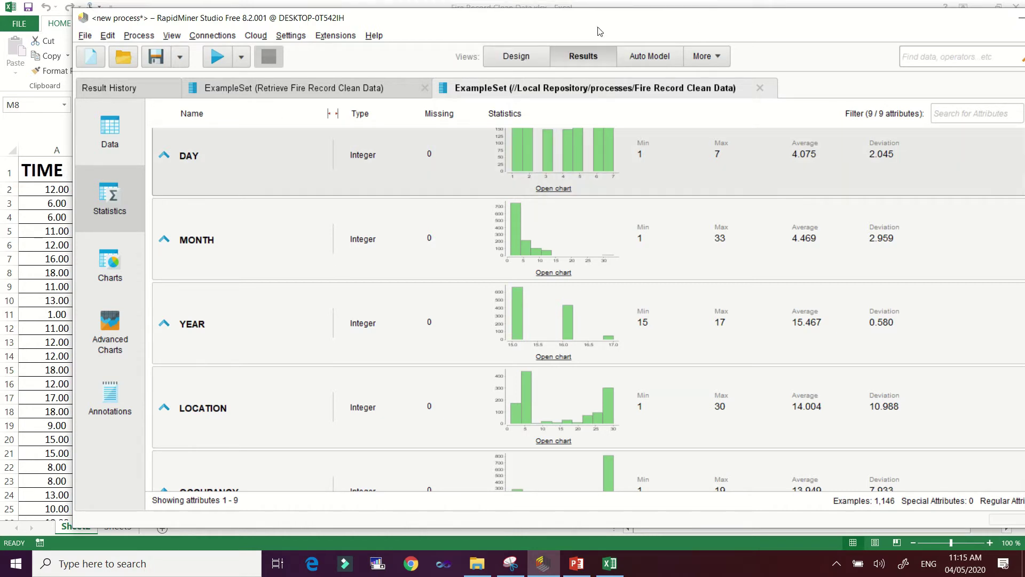
{"action": "left_click", "coordinate": [425, 88]}
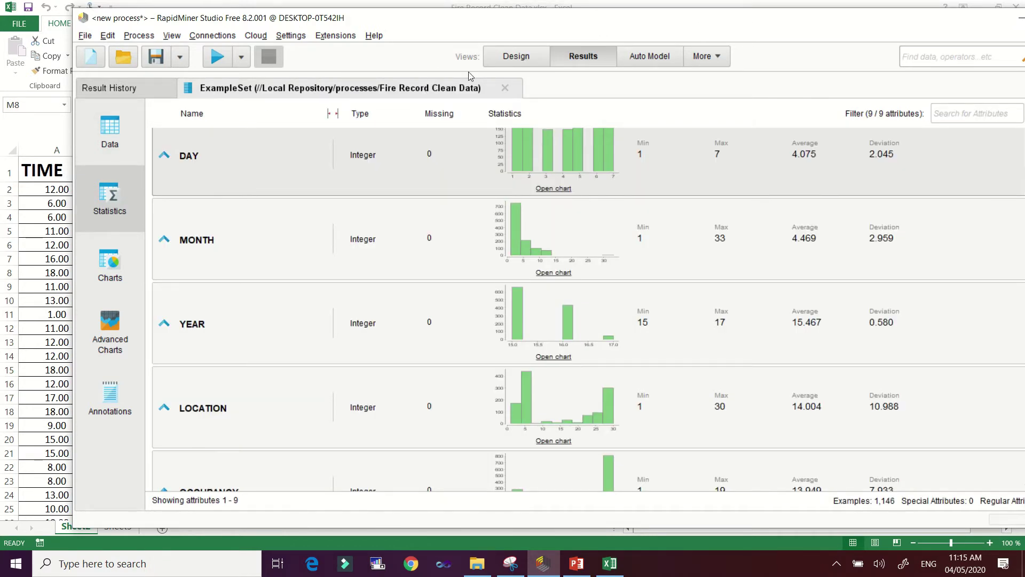
- Remove the connection from the Retrieve operator to the result port and add a Select Attributes operator beside it
{"action": "left_click", "coordinate": [518, 56]}
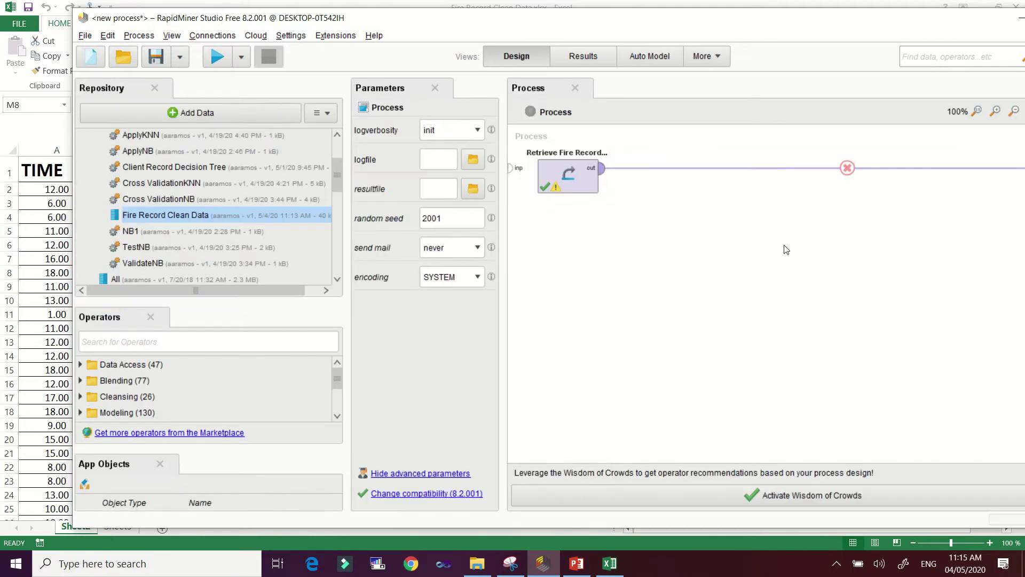
{"action": "left_click", "coordinate": [847, 168]}
{"action": "left_click_drag", "start_coordinate": [761, 28], "coordinate": [708, 31]}
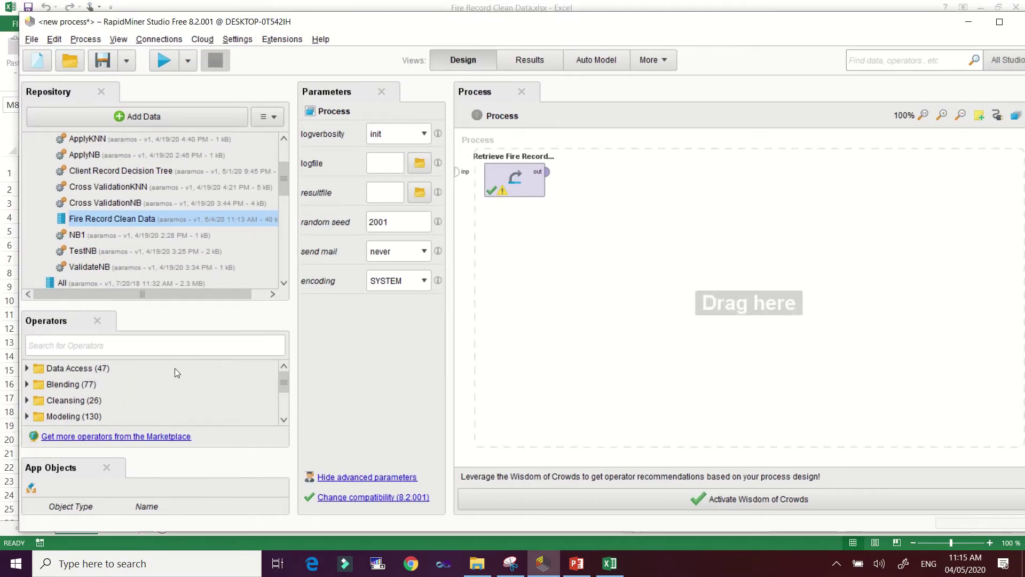
{"action": "left_click", "coordinate": [114, 337]}
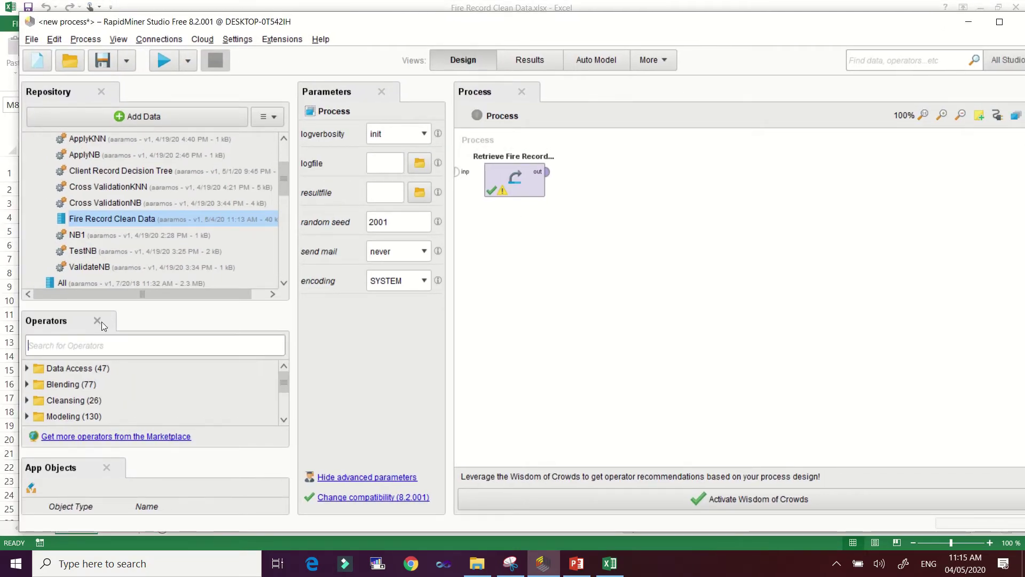
{"action": "type", "text": "select"}
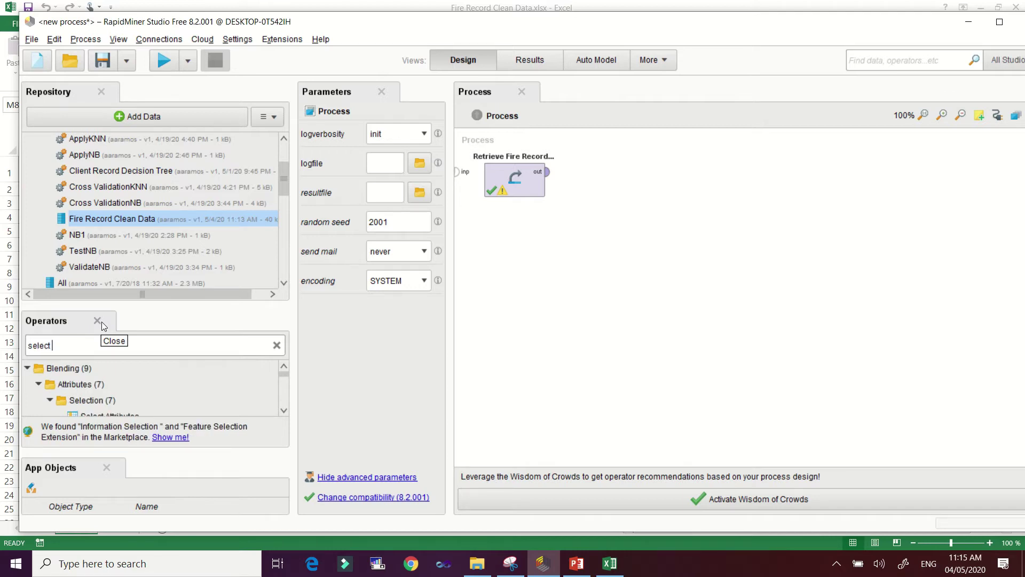
{"action": "type", "text": " attributes"}
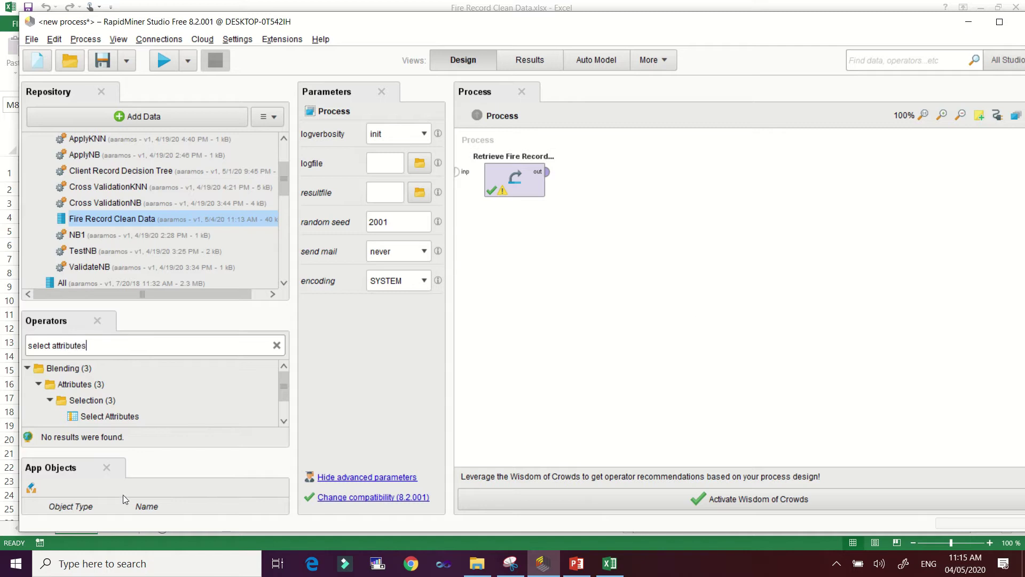
{"action": "left_click_drag", "start_coordinate": [109, 416], "coordinate": [640, 180]}
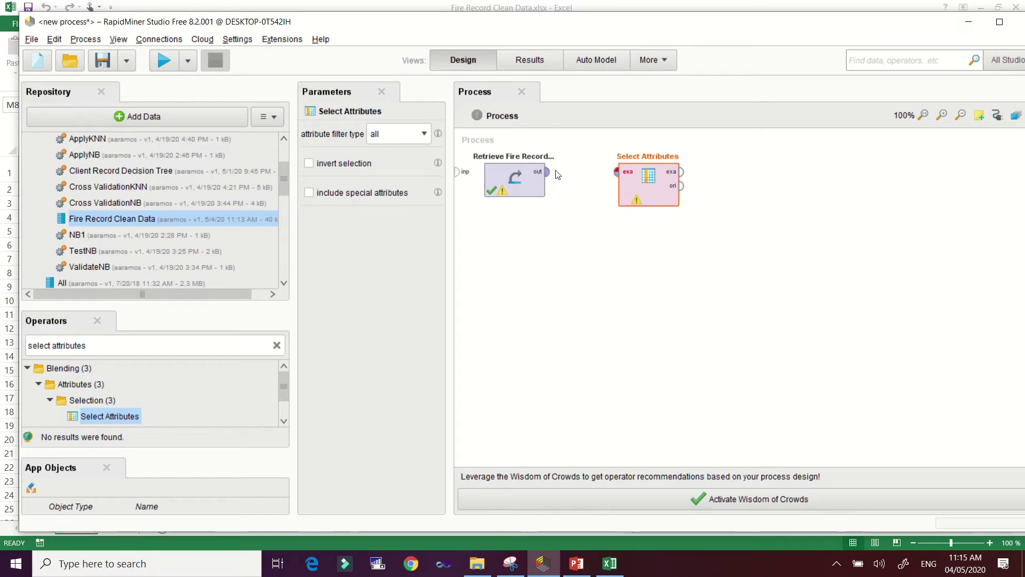
- Connect the Retrieve operator's output to the Select Attributes input and set its attribute filter type to subset
{"action": "mouse_move", "coordinate": [551, 177]}
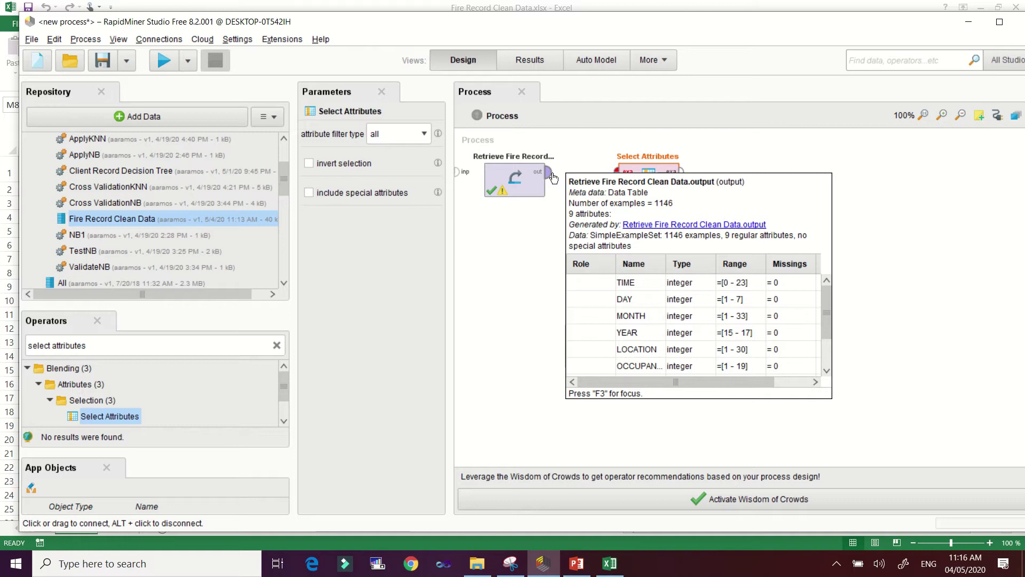
{"action": "left_click", "coordinate": [548, 174]}
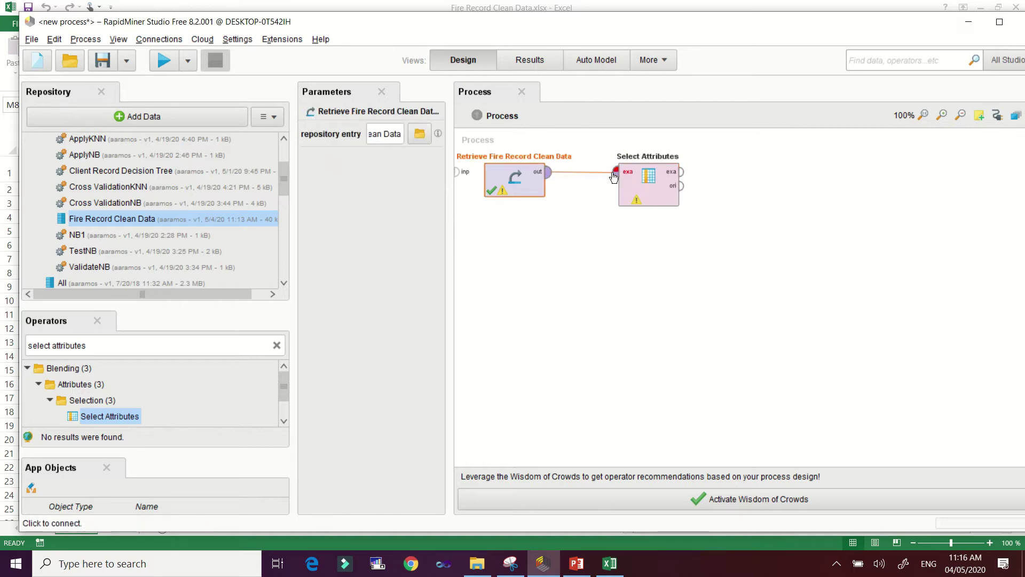
{"action": "left_click", "coordinate": [618, 172]}
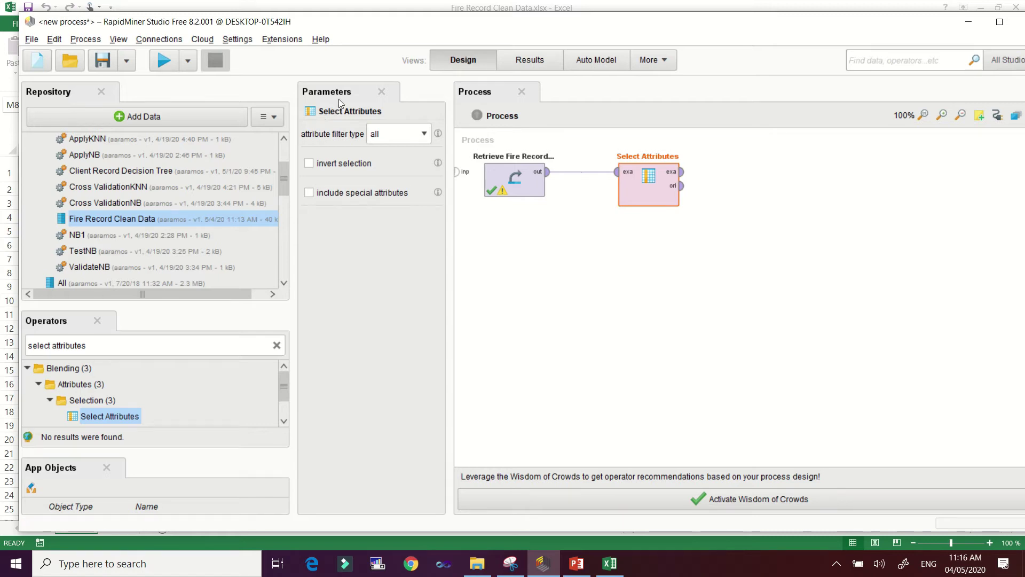
{"action": "left_click", "coordinate": [420, 136]}
{"action": "left_click", "coordinate": [378, 178]}
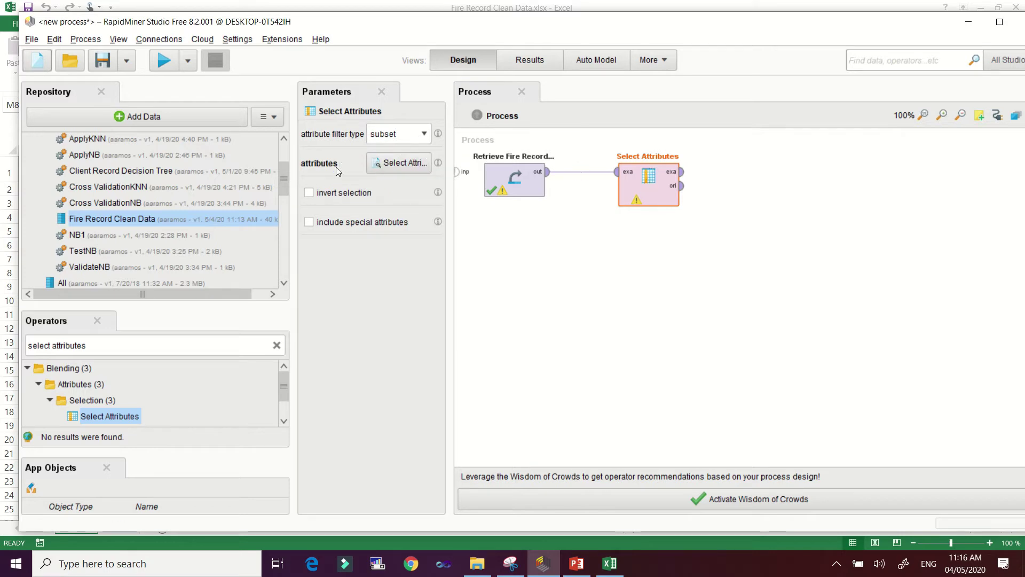
- Choose ALARM, CAUSES OF FIRE, LOCATION, OCCUPANCY, ORIGIN and YEAR as the selected attributes and apply the selection
{"action": "left_click", "coordinate": [401, 164]}
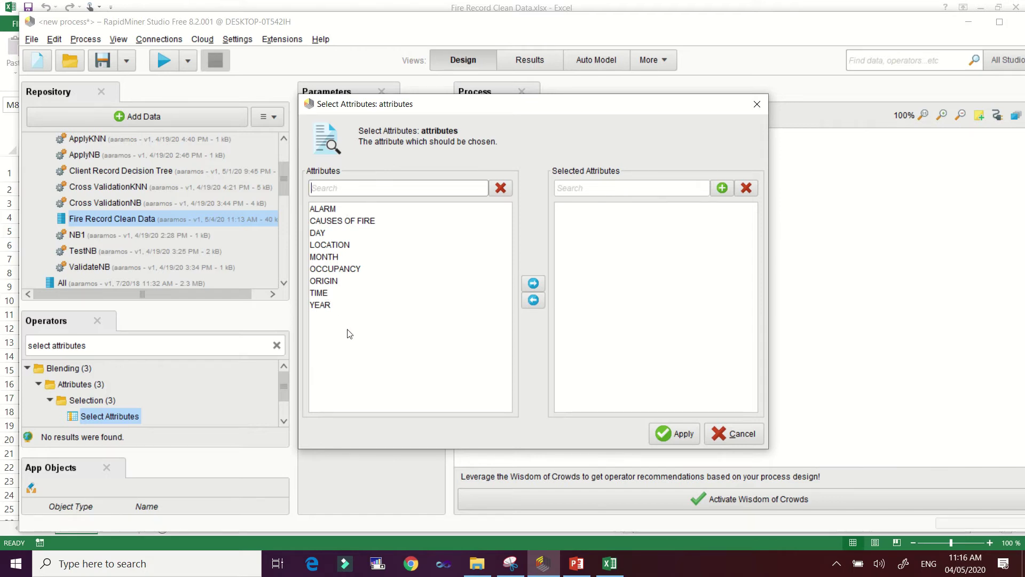
{"action": "left_click", "coordinate": [327, 209]}
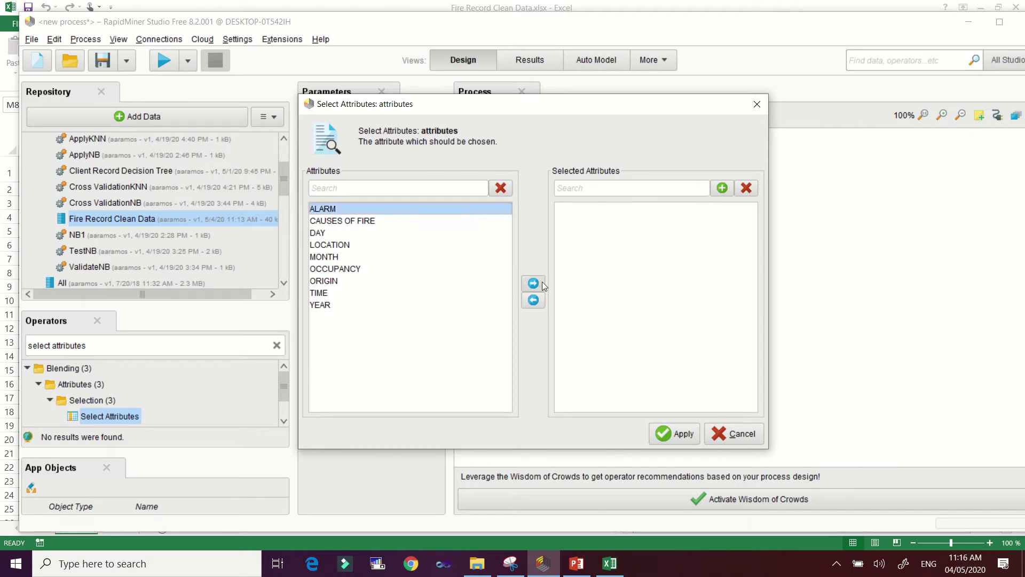
{"action": "left_click", "coordinate": [533, 284]}
{"action": "left_click", "coordinate": [357, 209]}
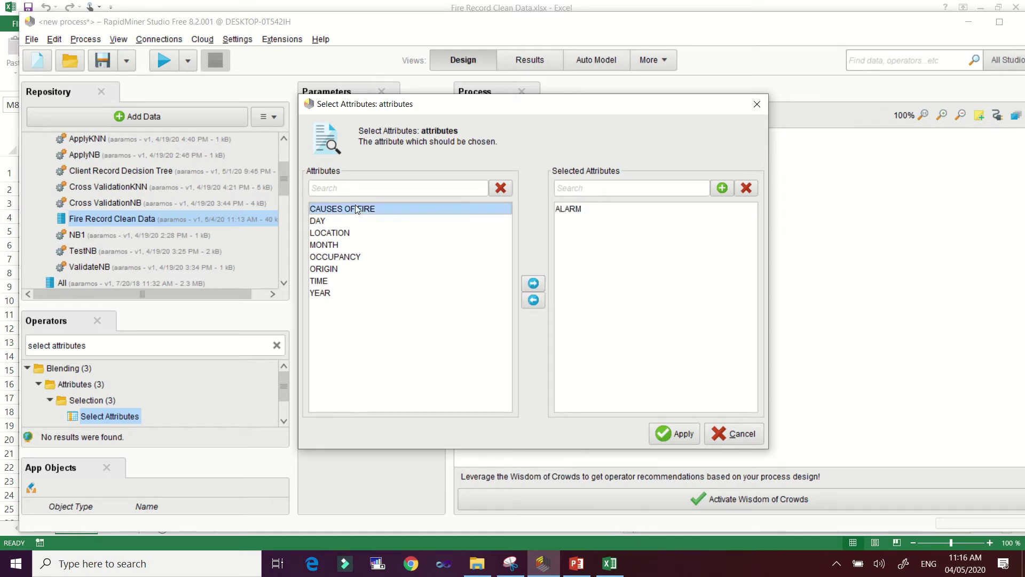
{"action": "left_click", "coordinate": [533, 284]}
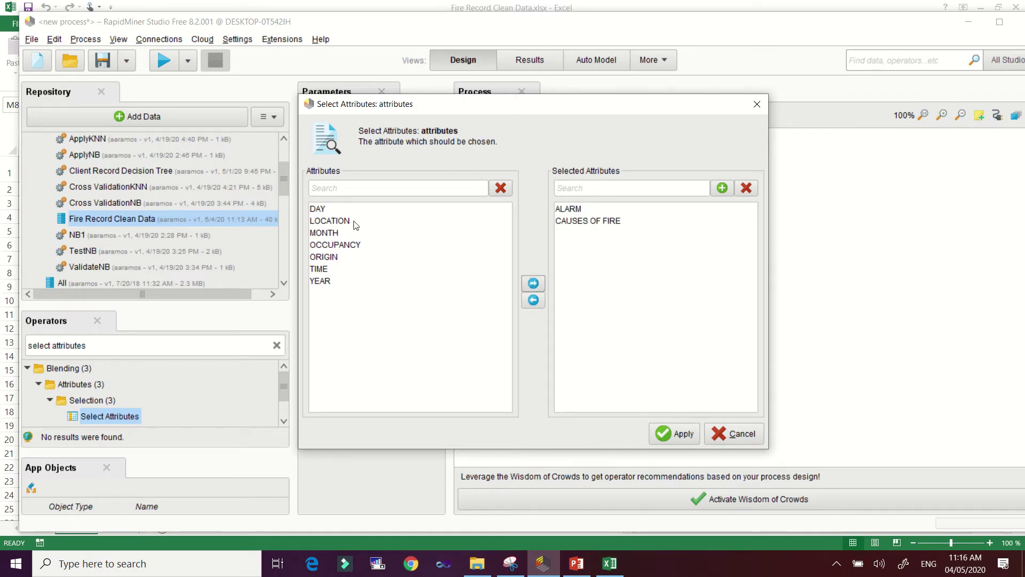
{"action": "left_click", "coordinate": [355, 221]}
{"action": "left_click", "coordinate": [533, 284]}
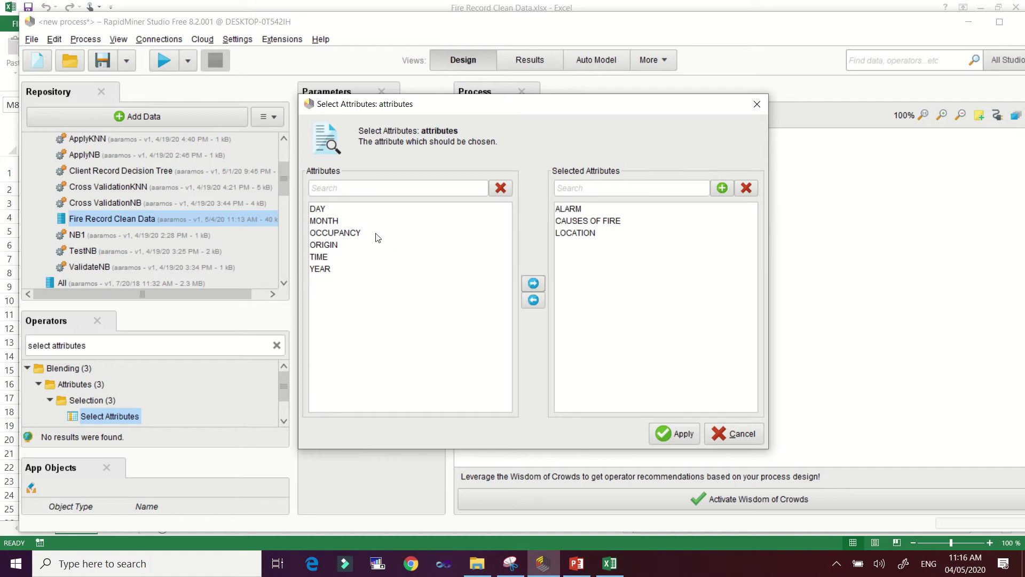
{"action": "left_click", "coordinate": [353, 234]}
{"action": "left_click", "coordinate": [533, 284]}
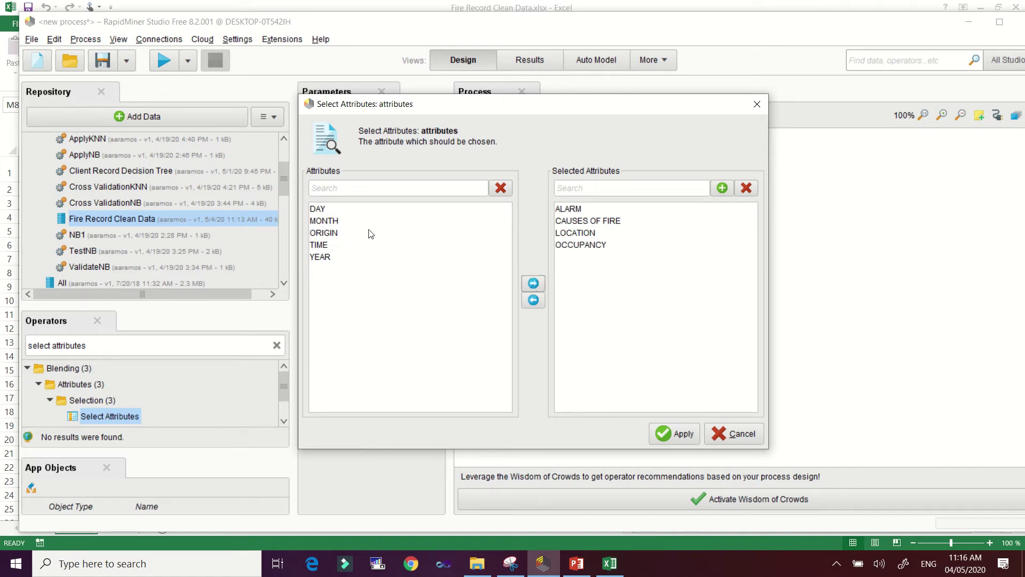
{"action": "left_click", "coordinate": [333, 235]}
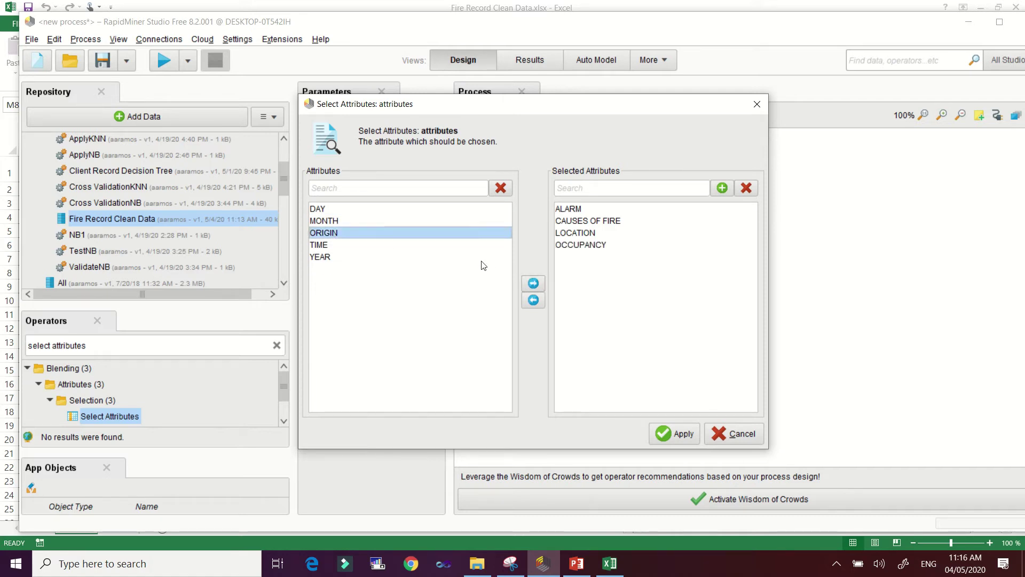
{"action": "left_click", "coordinate": [533, 283]}
{"action": "left_click", "coordinate": [332, 245]}
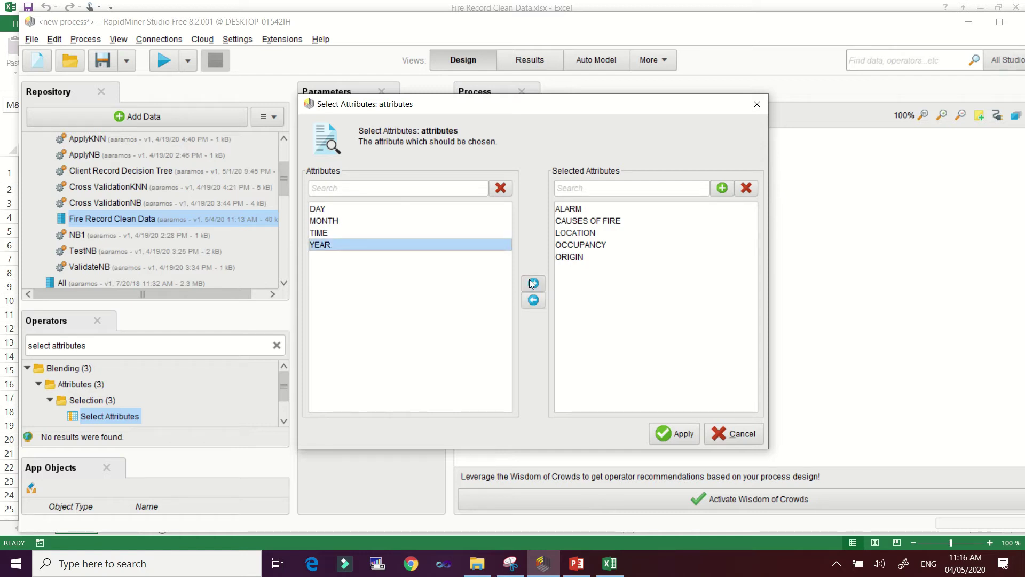
{"action": "left_click", "coordinate": [533, 283]}
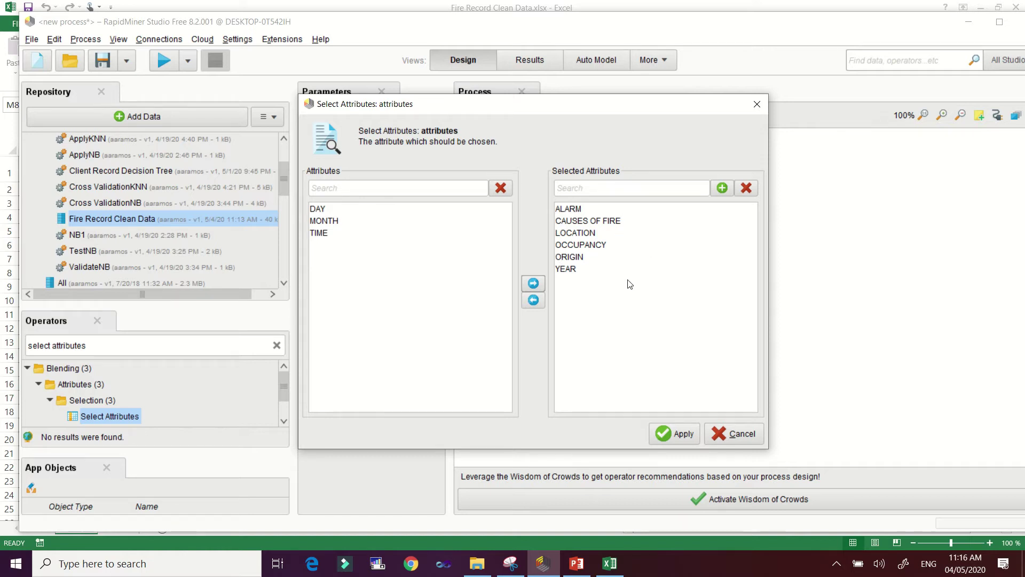
{"action": "left_click", "coordinate": [679, 437]}
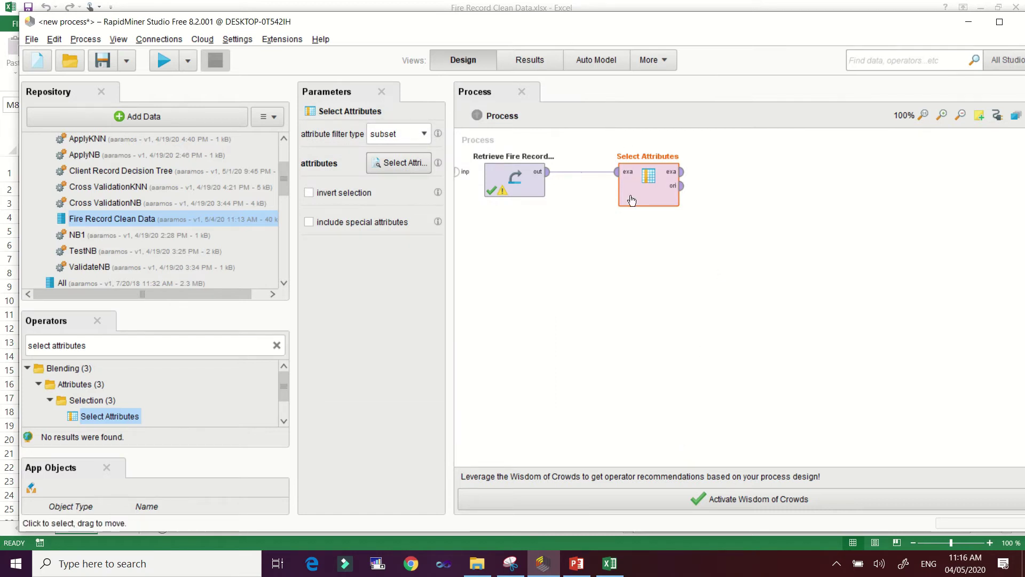
- Move Select Attributes closer to the Retrieve operator, and add a Set Role operator connected to its example set output
{"action": "left_click_drag", "start_coordinate": [664, 205], "coordinate": [620, 207]}
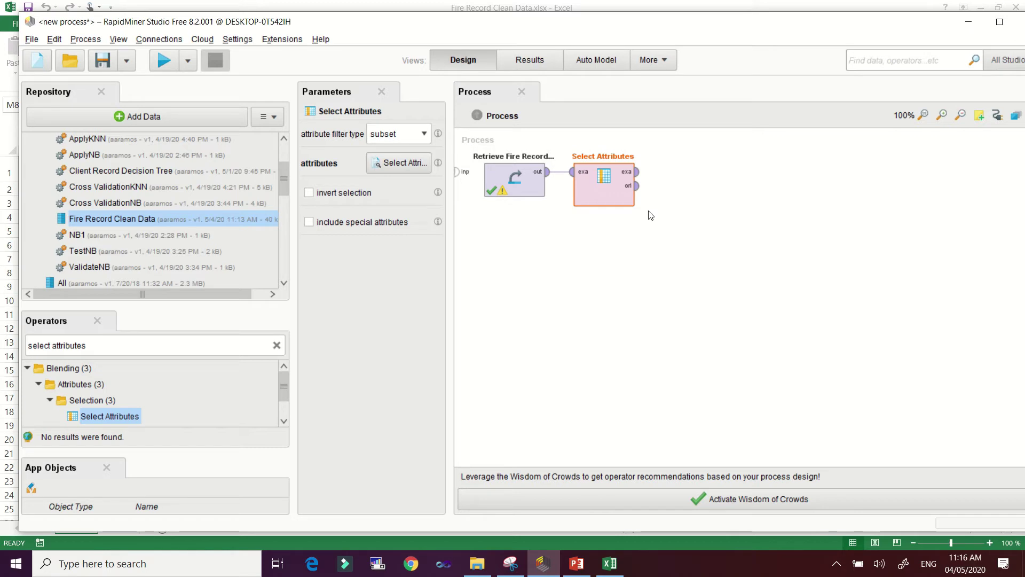
{"action": "left_click", "coordinate": [104, 347]}
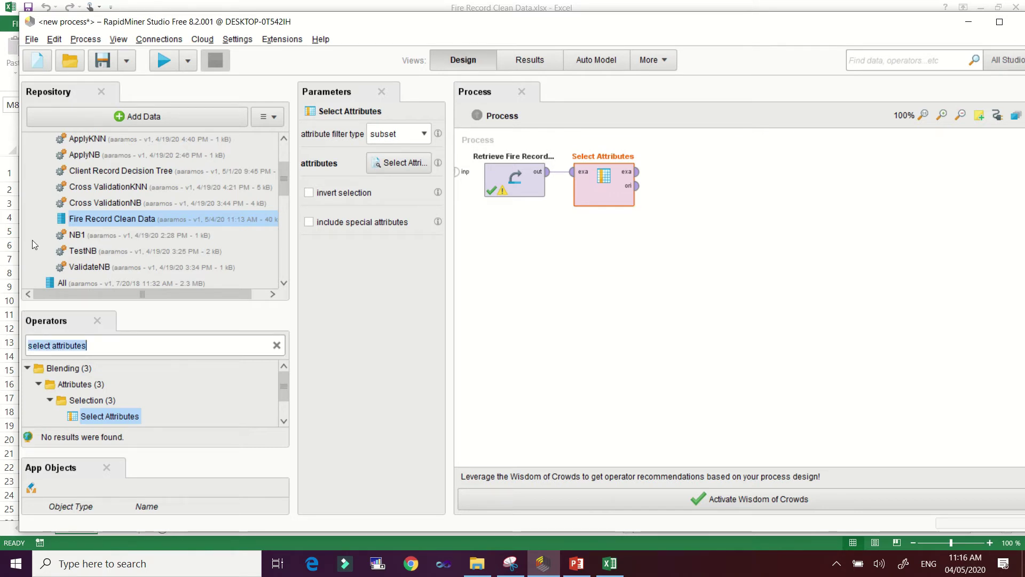
{"action": "type", "text": "set r"}
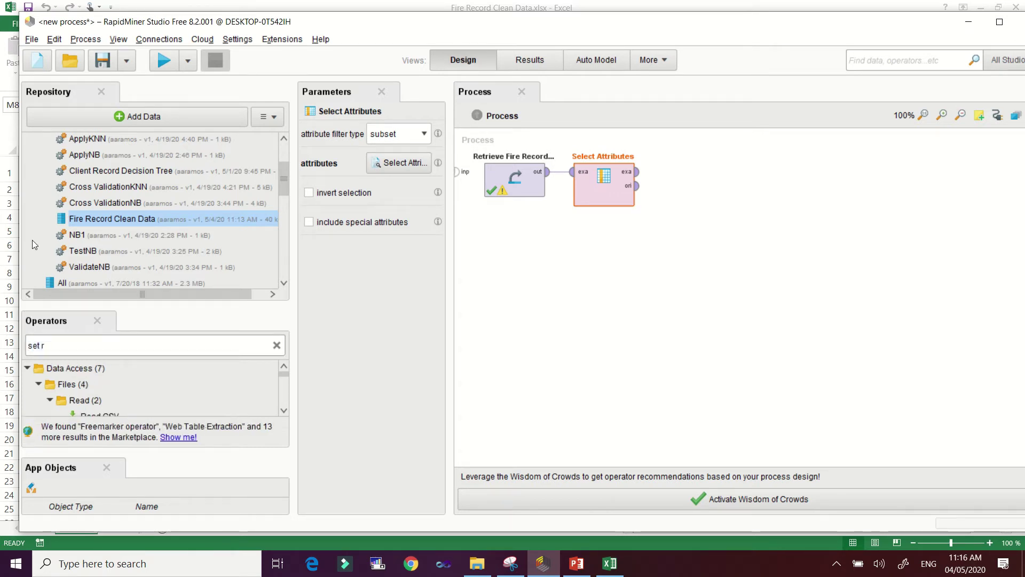
{"action": "type", "text": "ole"}
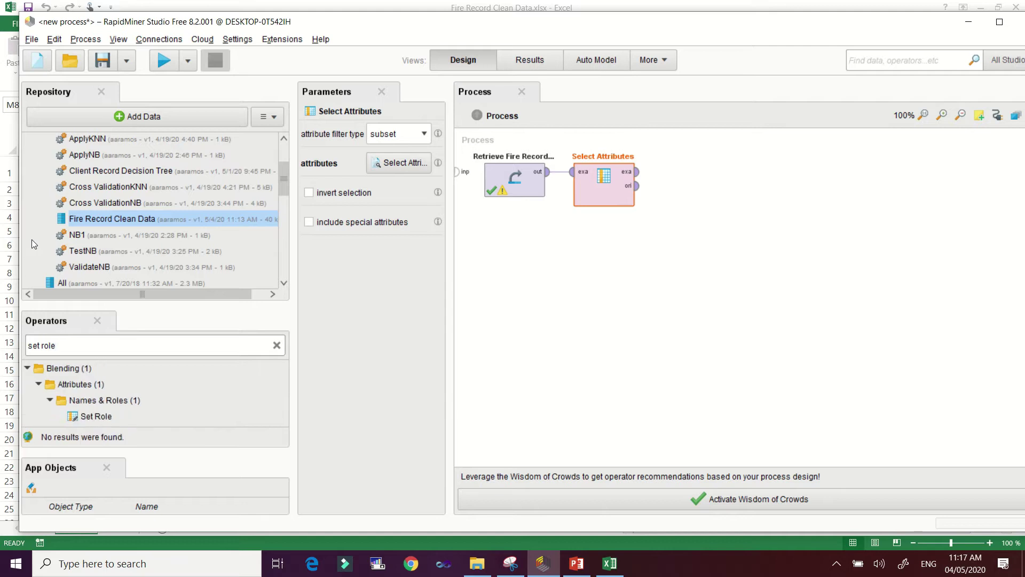
{"action": "left_click_drag", "start_coordinate": [90, 417], "coordinate": [863, 198]}
{"action": "left_click_drag", "start_coordinate": [717, 174], "coordinate": [717, 176]}
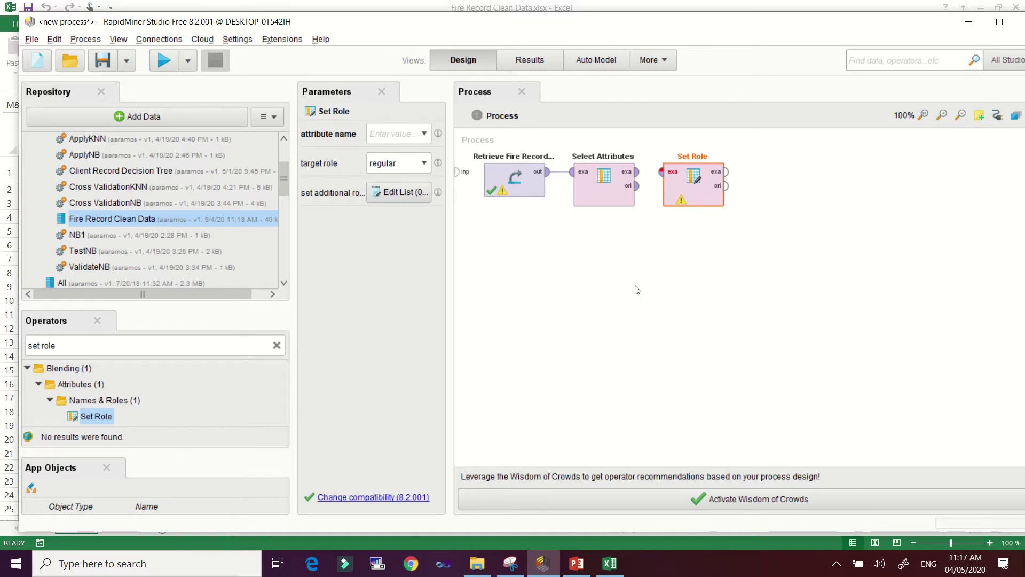
{"action": "left_click", "coordinate": [637, 173]}
{"action": "left_click", "coordinate": [660, 172]}
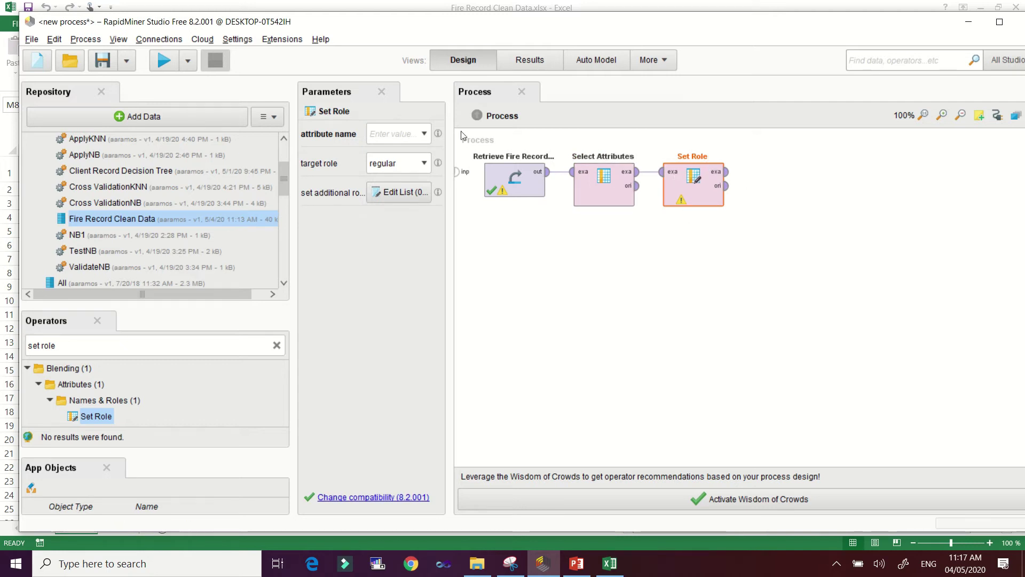
- Assign the ALARM attribute the target role label in the Set Role operator
{"action": "left_click", "coordinate": [424, 134]}
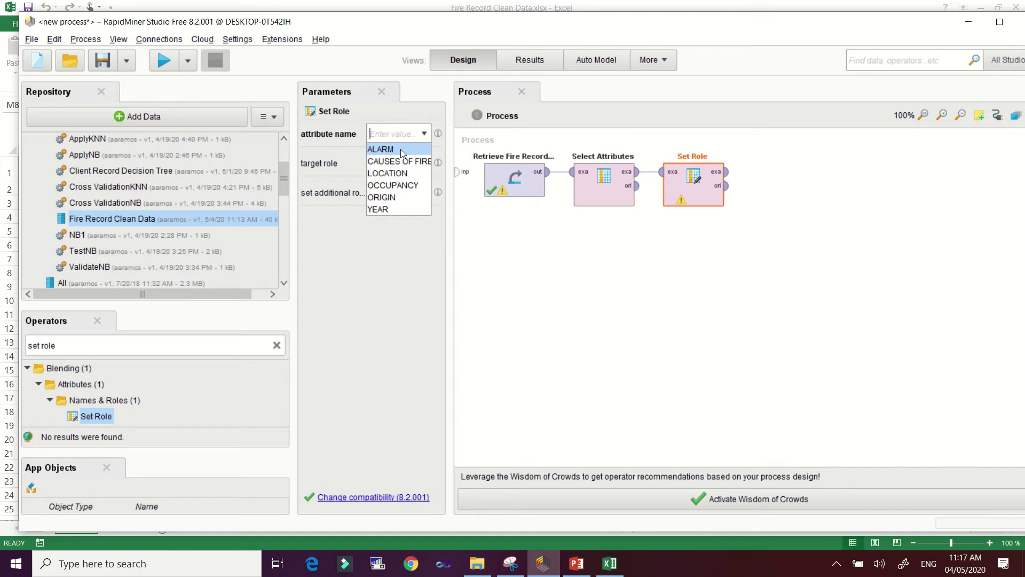
{"action": "left_click", "coordinate": [401, 149]}
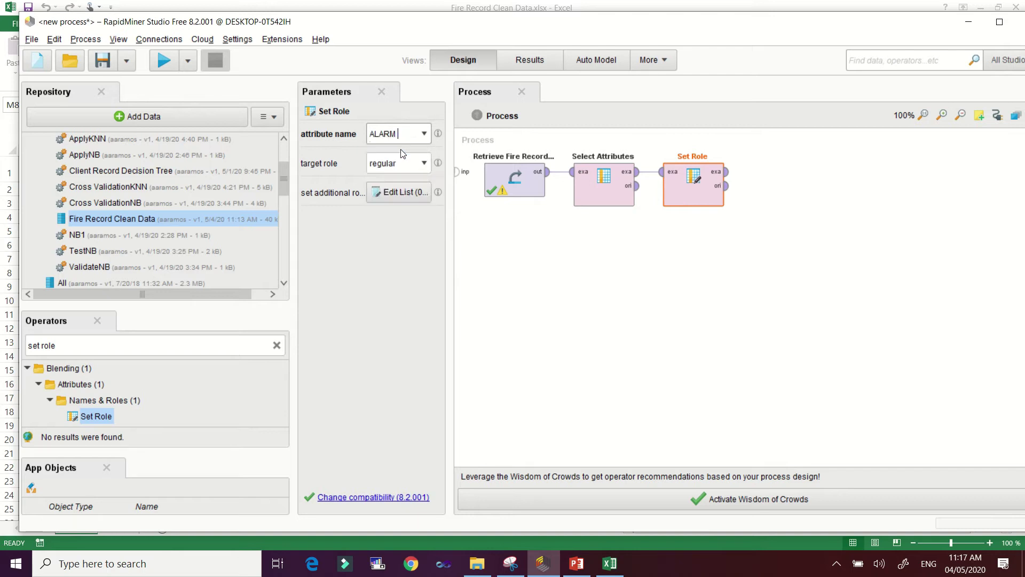
{"action": "left_click", "coordinate": [424, 164]}
{"action": "left_click", "coordinate": [402, 200]}
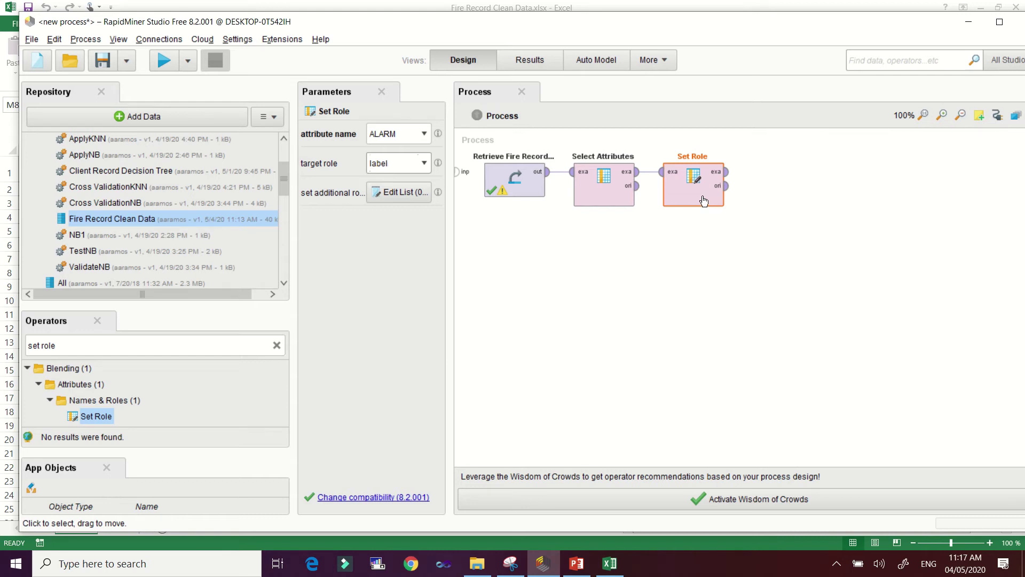
- Add a Split Data operator after Set Role and connect Set Role's example set output to it
{"action": "key", "text": "ctrl+f"}
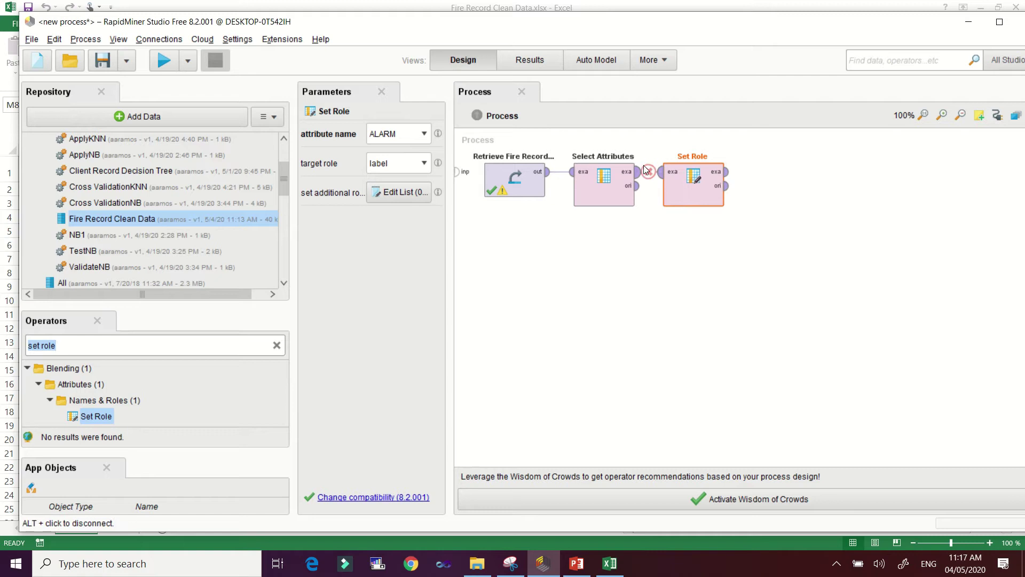
{"action": "left_click", "coordinate": [77, 345]}
{"action": "left_click_drag", "start_coordinate": [76, 345], "coordinate": [27, 346]}
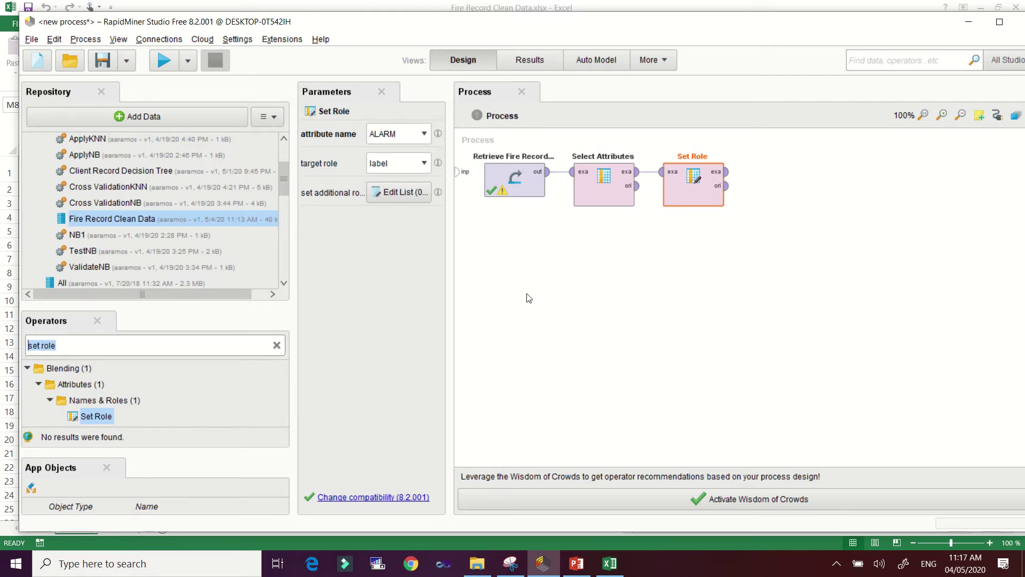
{"action": "type", "text": "split da"}
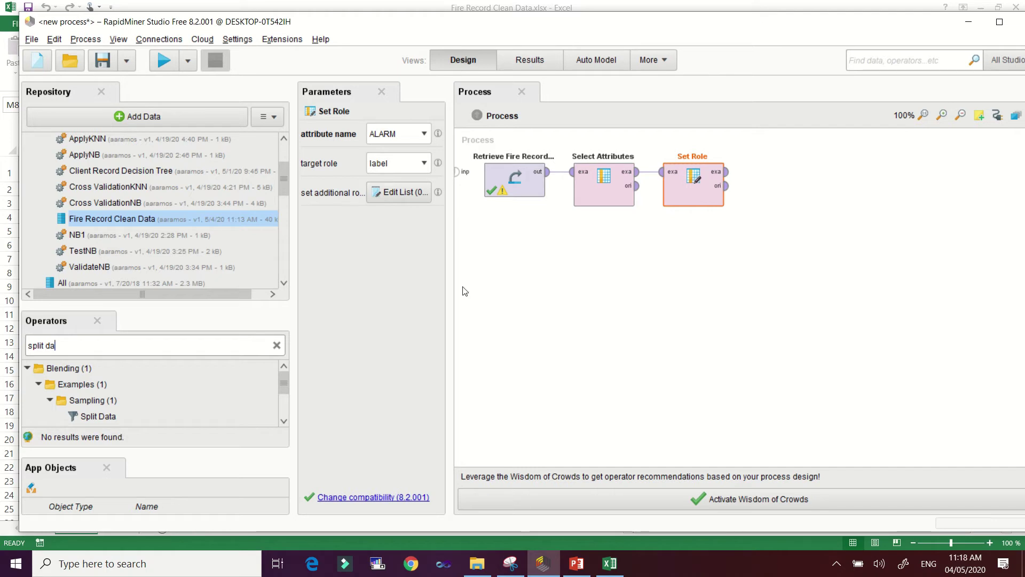
{"action": "left_click_drag", "start_coordinate": [97, 416], "coordinate": [718, 249]}
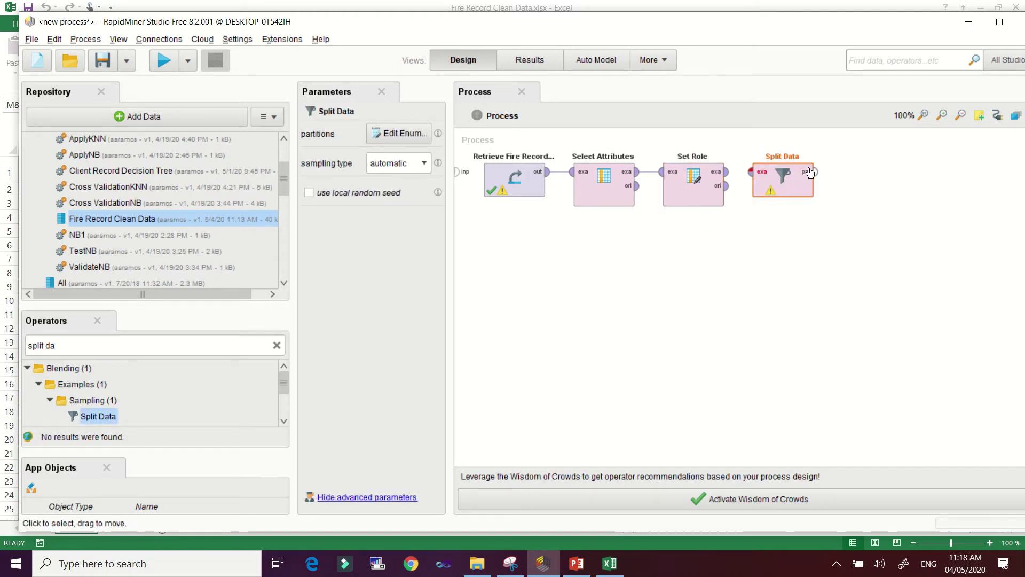
{"action": "left_click", "coordinate": [728, 174]}
{"action": "left_click", "coordinate": [752, 175]}
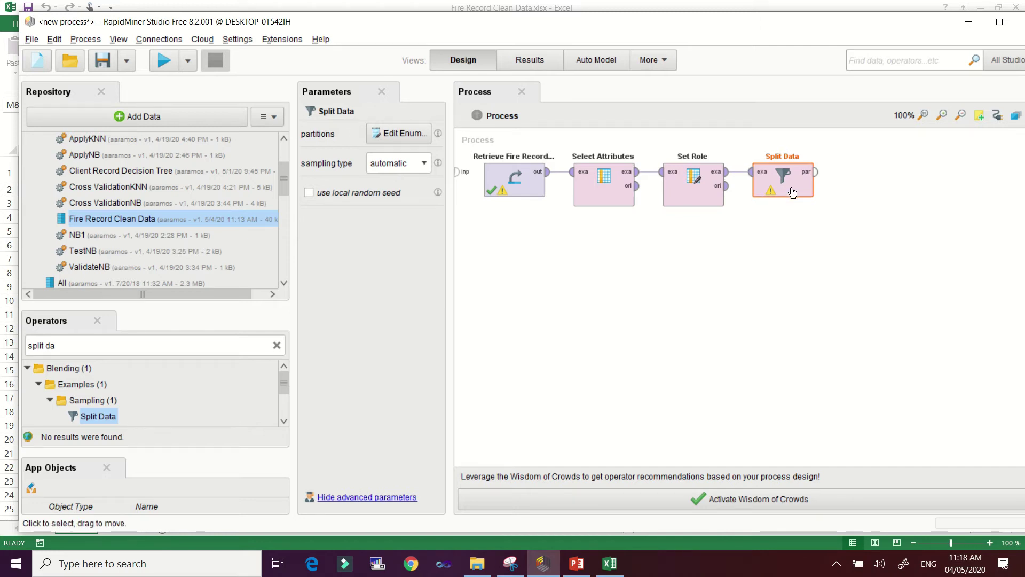
- Define two partitions for the Split Data operator with ratios 0.7 and 0.3
{"action": "left_click", "coordinate": [389, 134]}
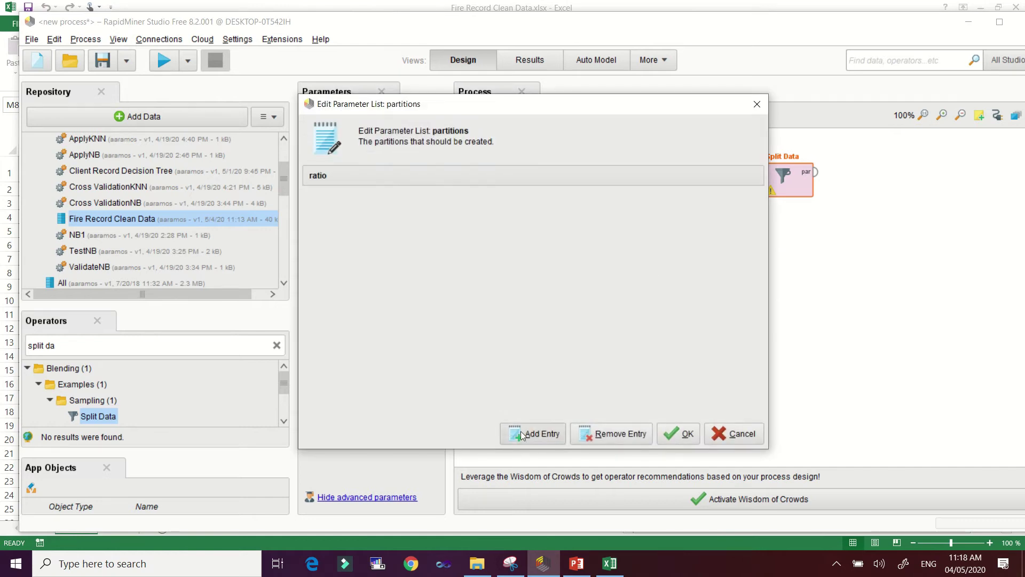
{"action": "left_click", "coordinate": [521, 432]}
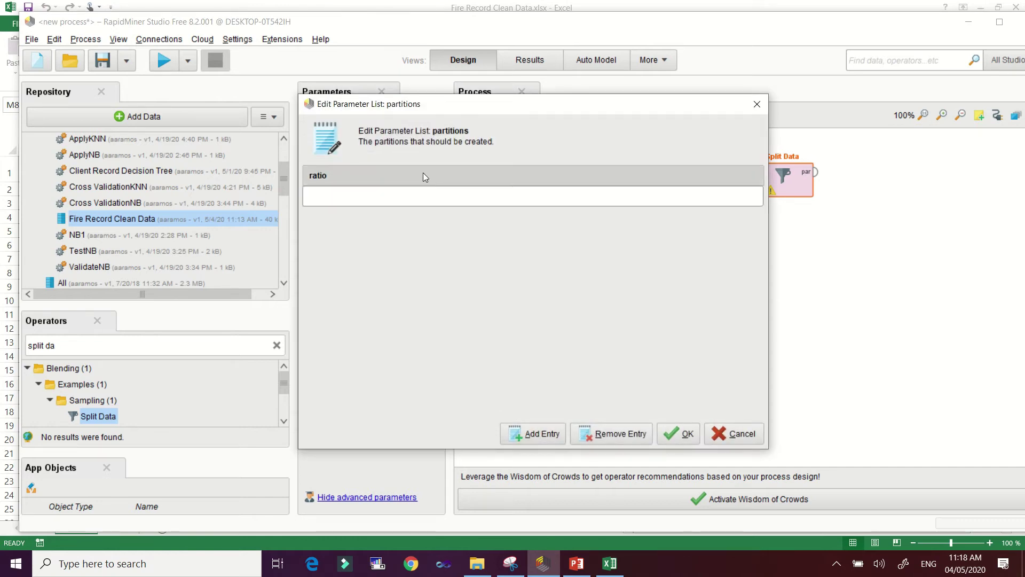
{"action": "type", "text": ".7"}
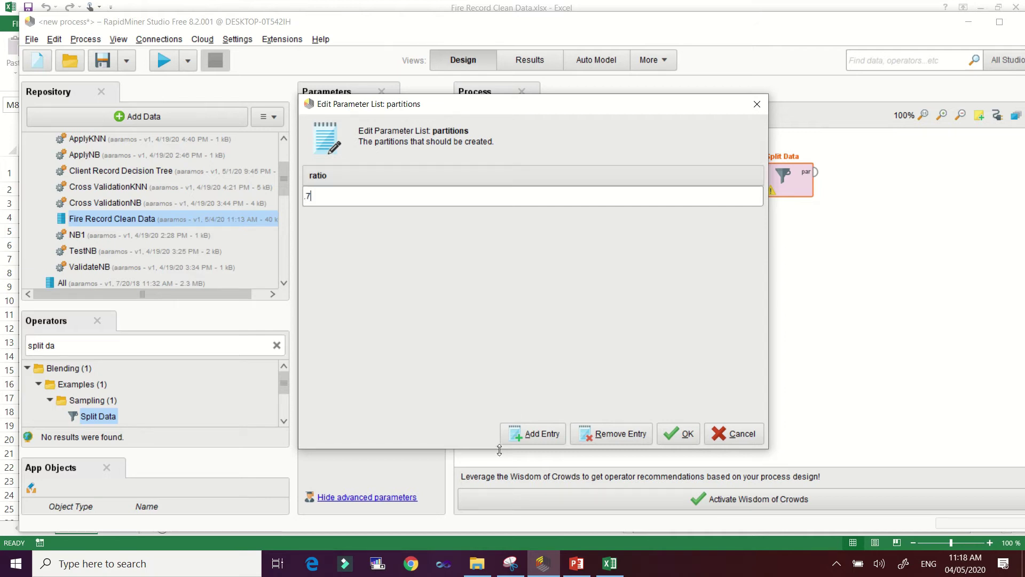
{"action": "left_click", "coordinate": [546, 439]}
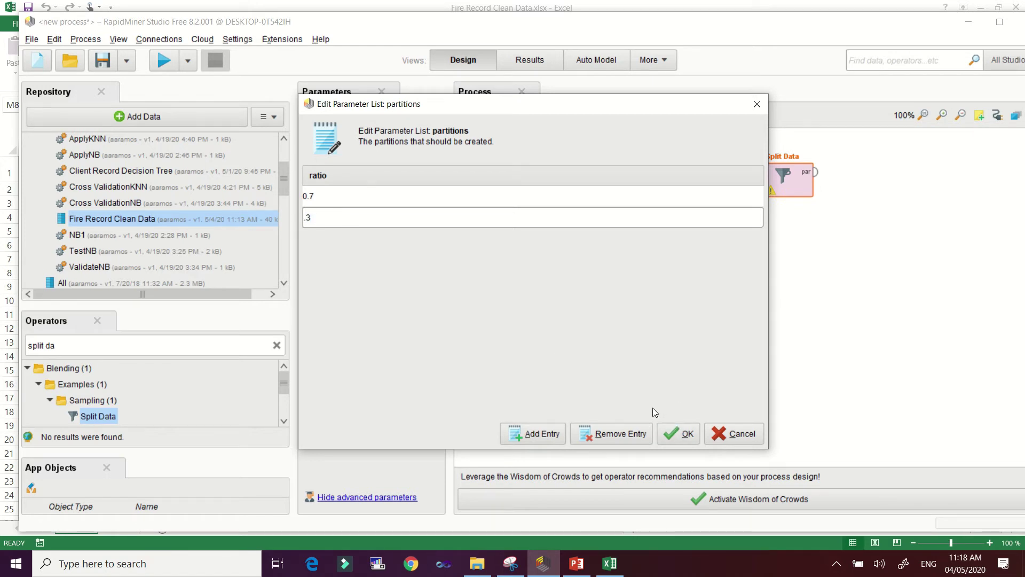
{"action": "left_click", "coordinate": [691, 436]}
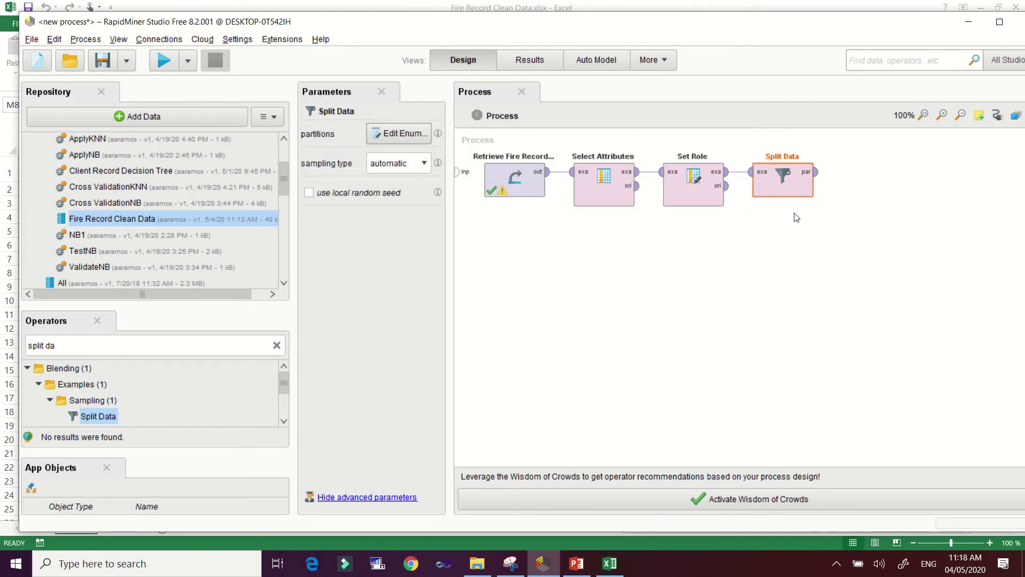
- Add a Linear Regression operator after Split Data and connect Split Data's first partition output to its training input
{"action": "triple_click", "coordinate": [95, 347]}
{"action": "type", "text": "li"}
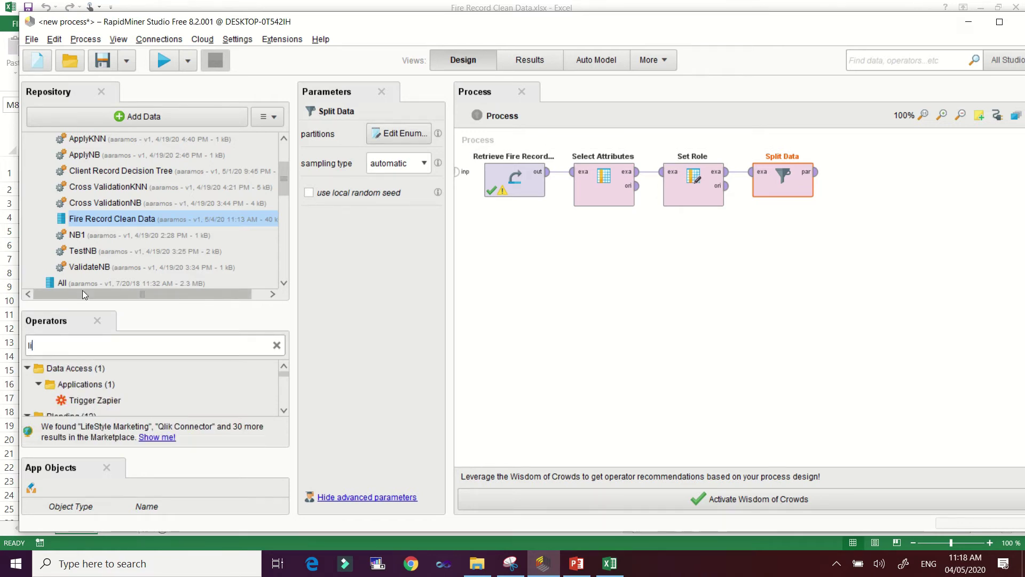
{"action": "type", "text": "near regress"}
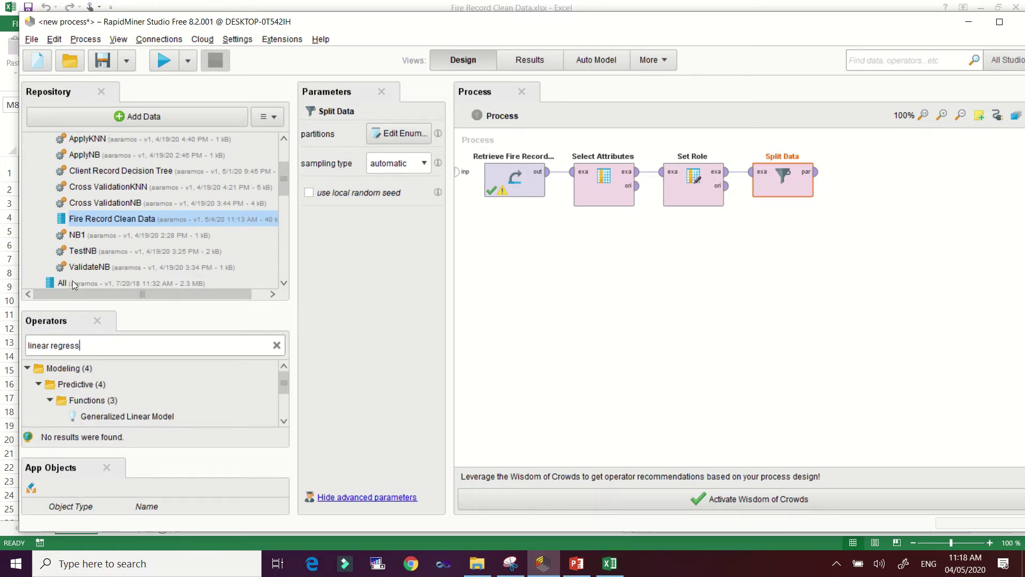
{"action": "type", "text": "ion"}
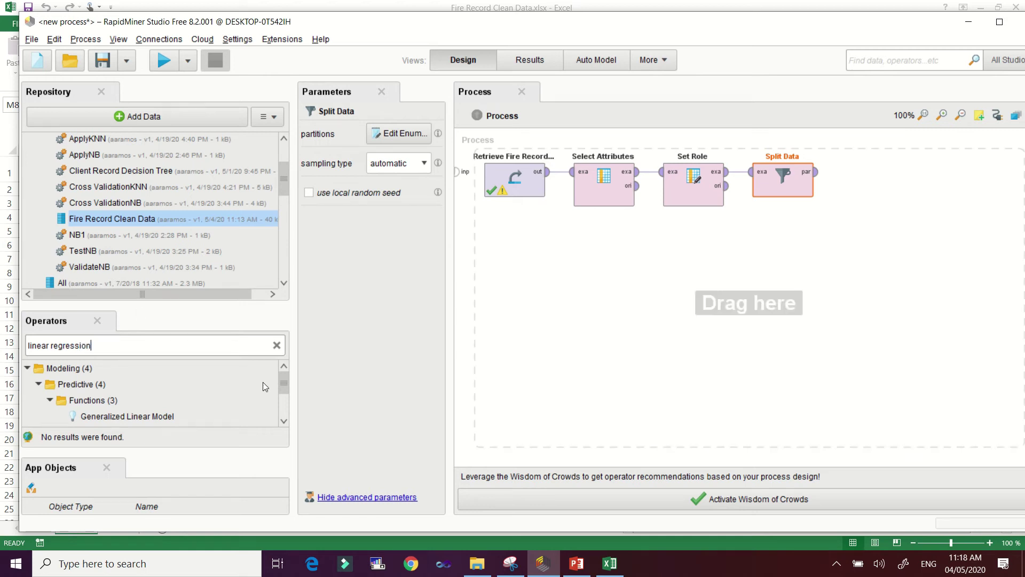
{"action": "left_click_drag", "start_coordinate": [280, 383], "coordinate": [283, 405]}
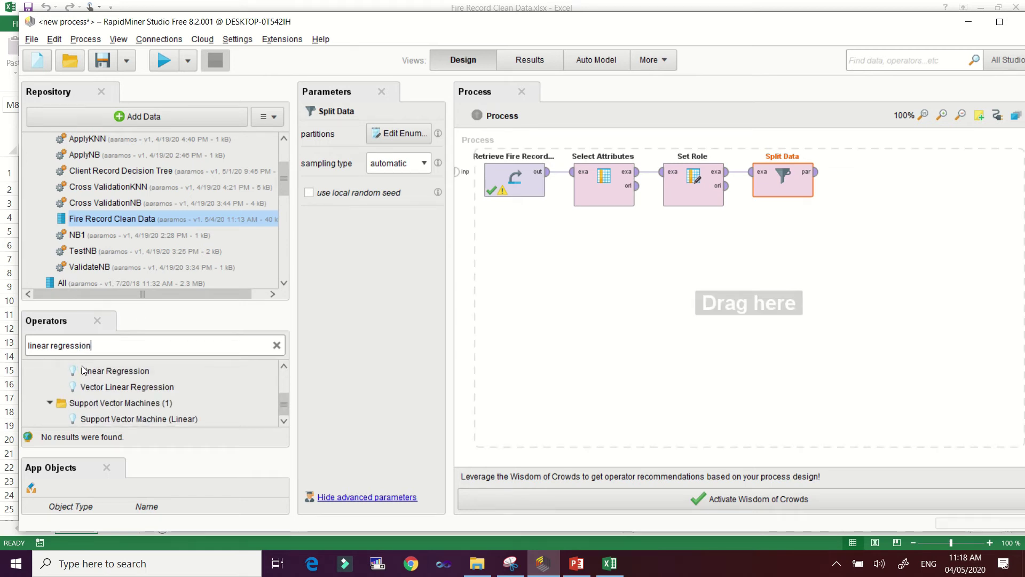
{"action": "left_click_drag", "start_coordinate": [89, 376], "coordinate": [821, 262]}
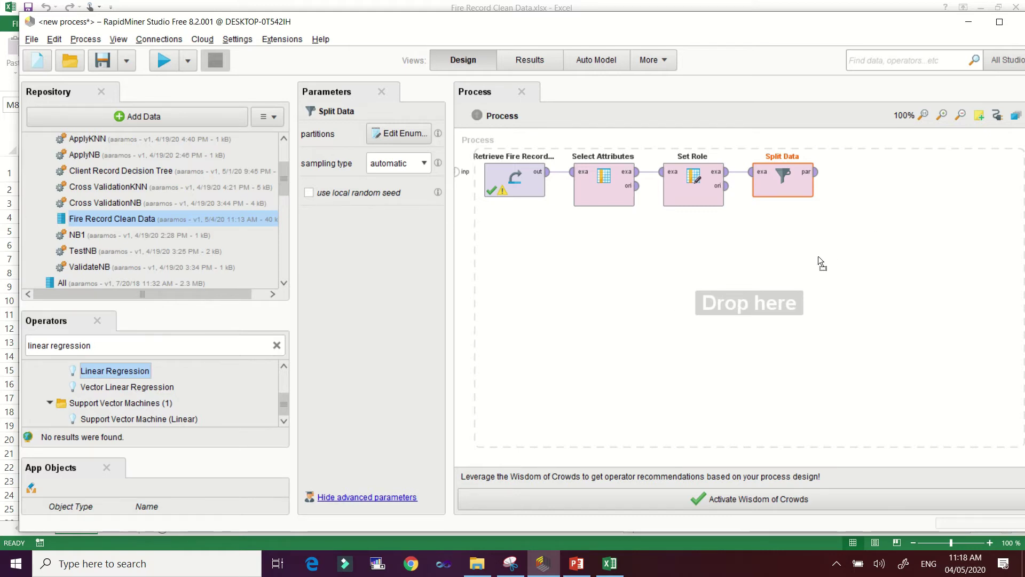
{"action": "left_click_drag", "start_coordinate": [876, 177], "coordinate": [875, 188]}
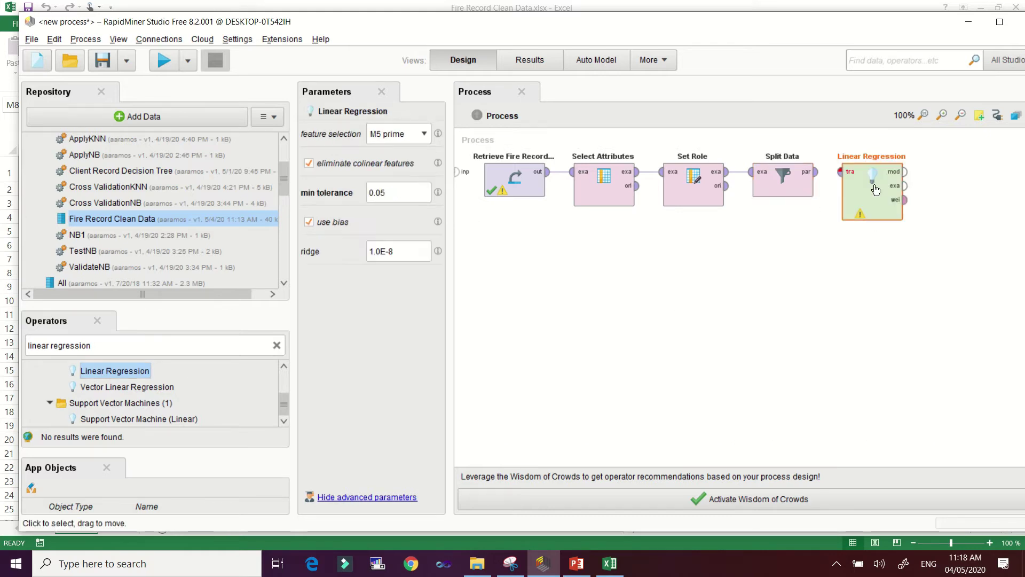
{"action": "mouse_move", "coordinate": [818, 176]}
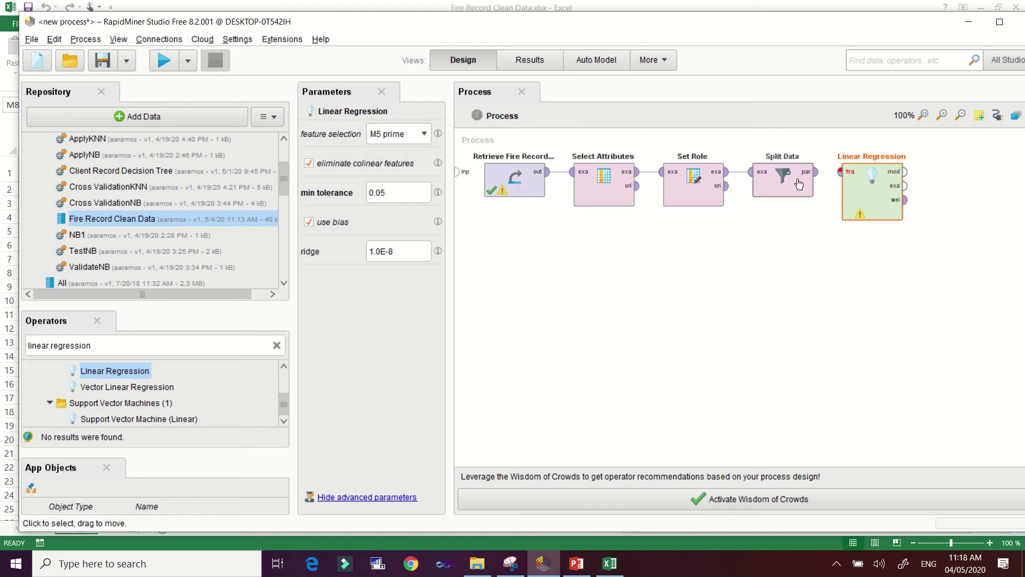
{"action": "left_click", "coordinate": [812, 176]}
{"action": "left_click", "coordinate": [843, 178]}
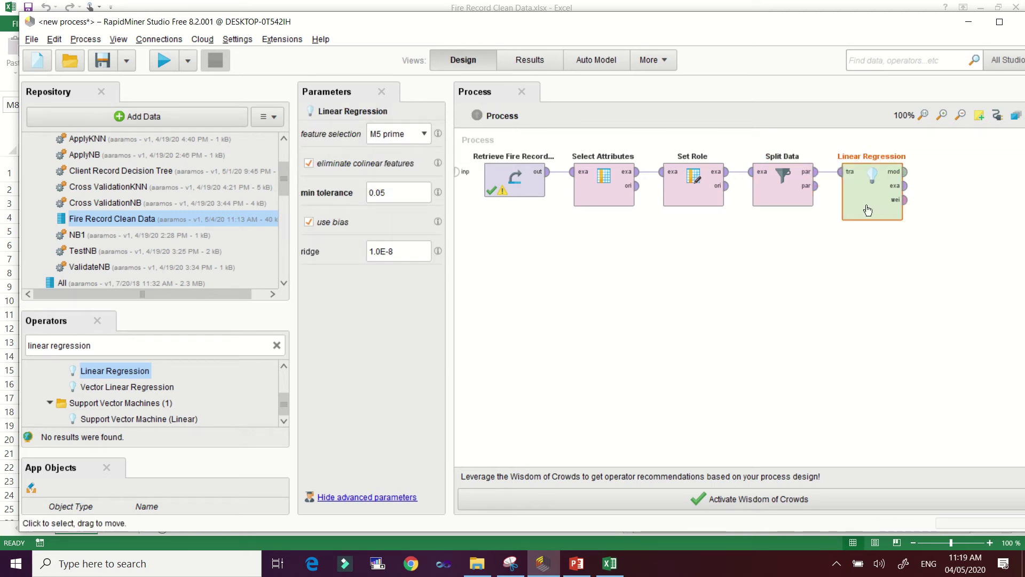
- Add an Apply Model operator below Linear Regression, fed by Split Data's second partition as unlabelled data and by Linear Regression's model output
{"action": "mouse_move", "coordinate": [821, 194]}
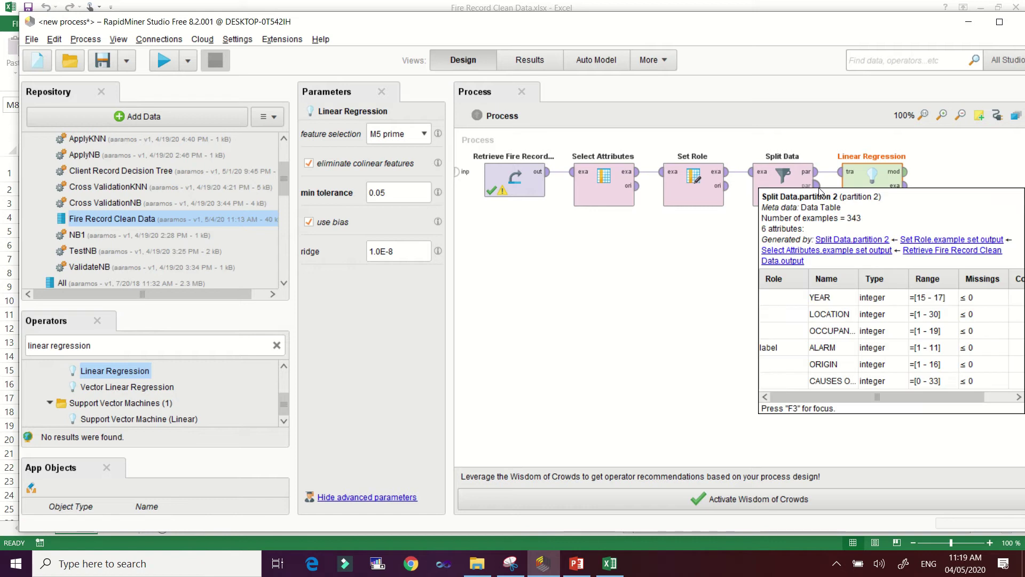
{"action": "left_click", "coordinate": [116, 342]}
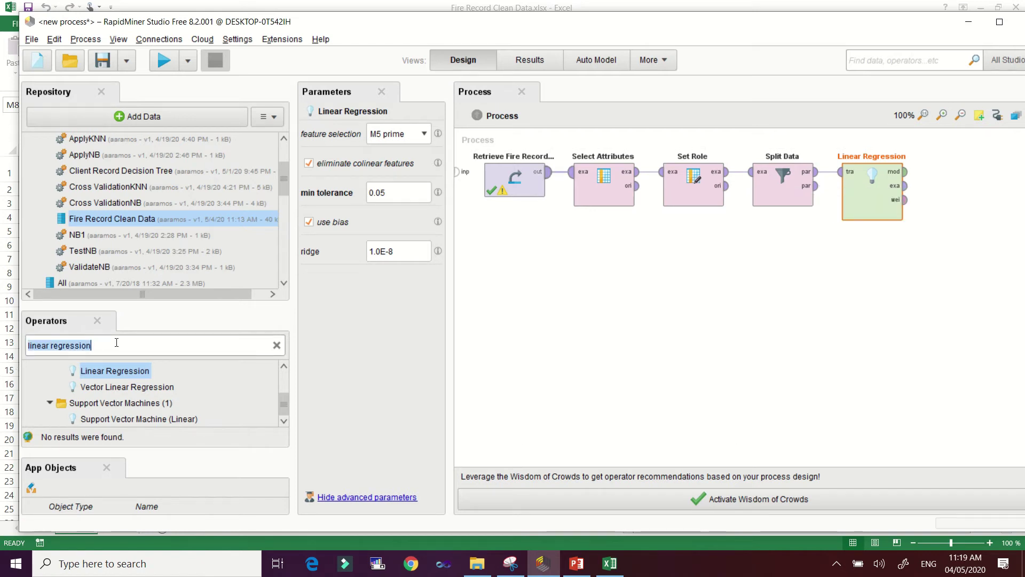
{"action": "type", "text": "apply model"}
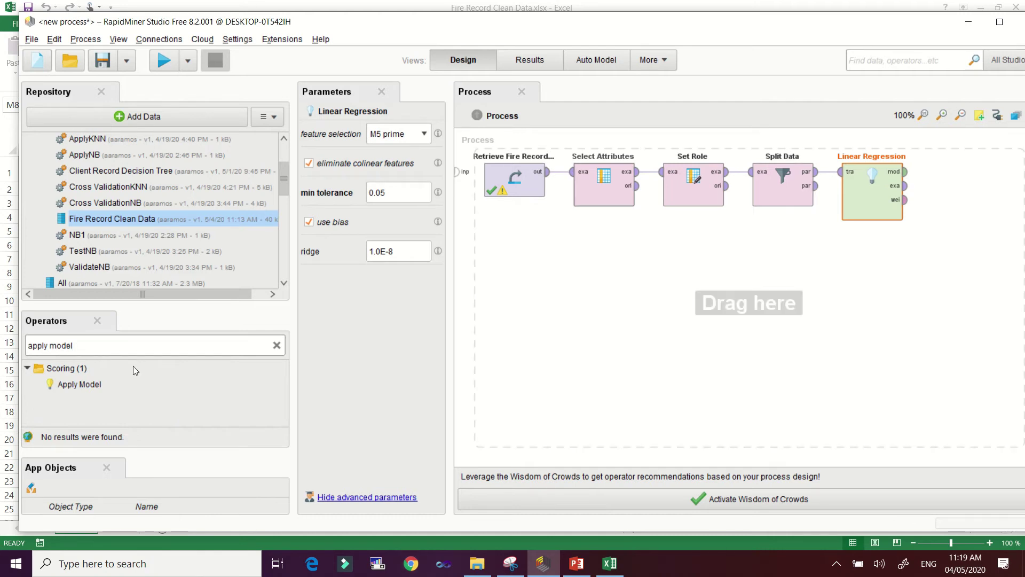
{"action": "left_click_drag", "start_coordinate": [91, 390], "coordinate": [863, 286]}
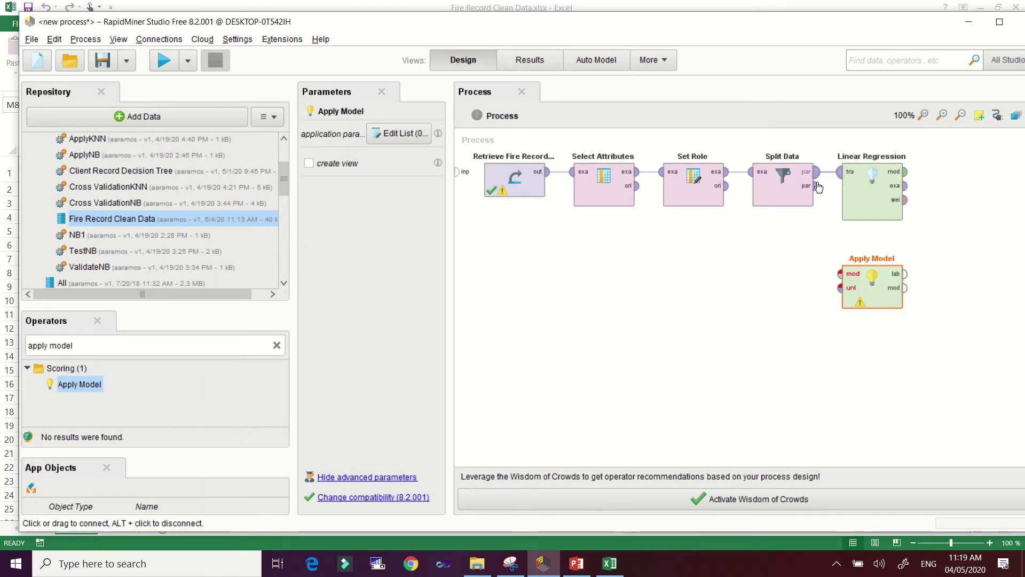
{"action": "mouse_move", "coordinate": [818, 188]}
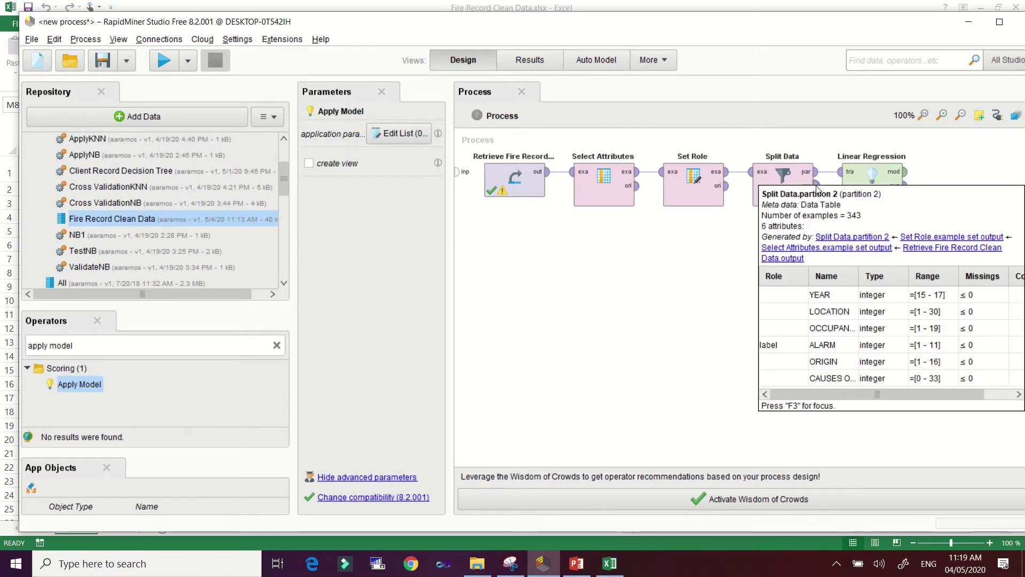
{"action": "left_click", "coordinate": [817, 187]}
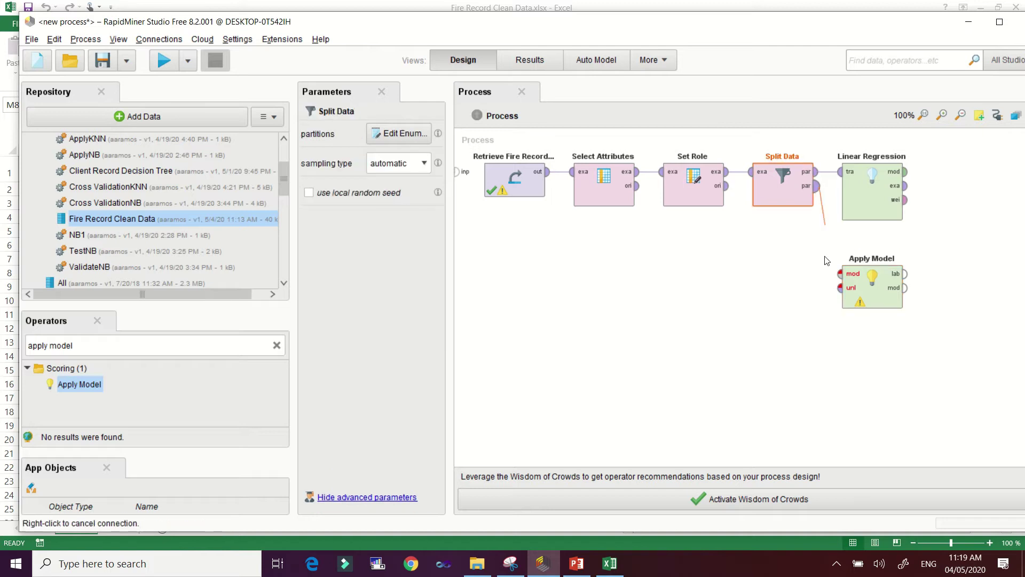
{"action": "left_click", "coordinate": [838, 288]}
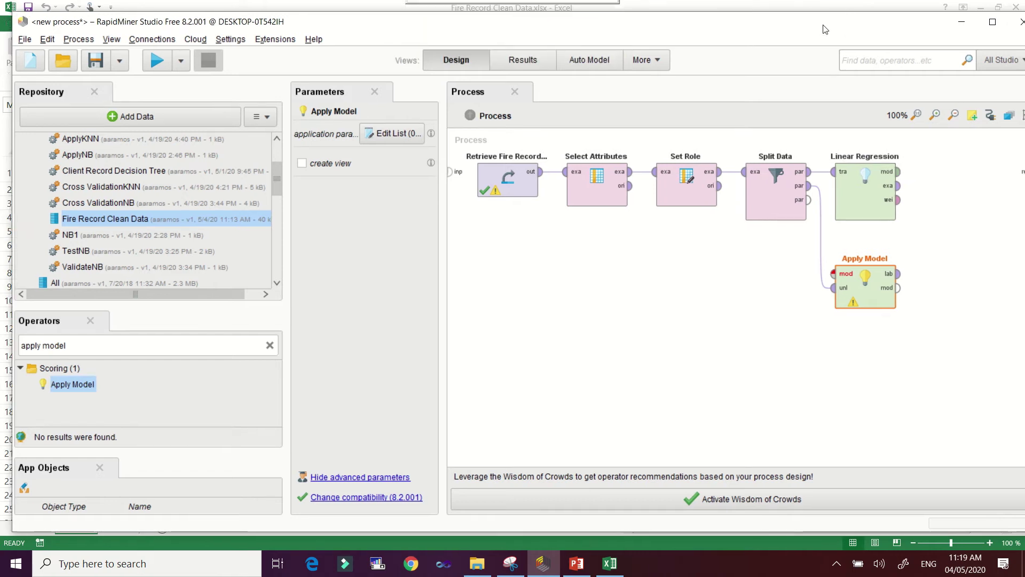
{"action": "left_click_drag", "start_coordinate": [844, 24], "coordinate": [794, 22]}
{"action": "left_click_drag", "start_coordinate": [857, 171], "coordinate": [792, 276]}
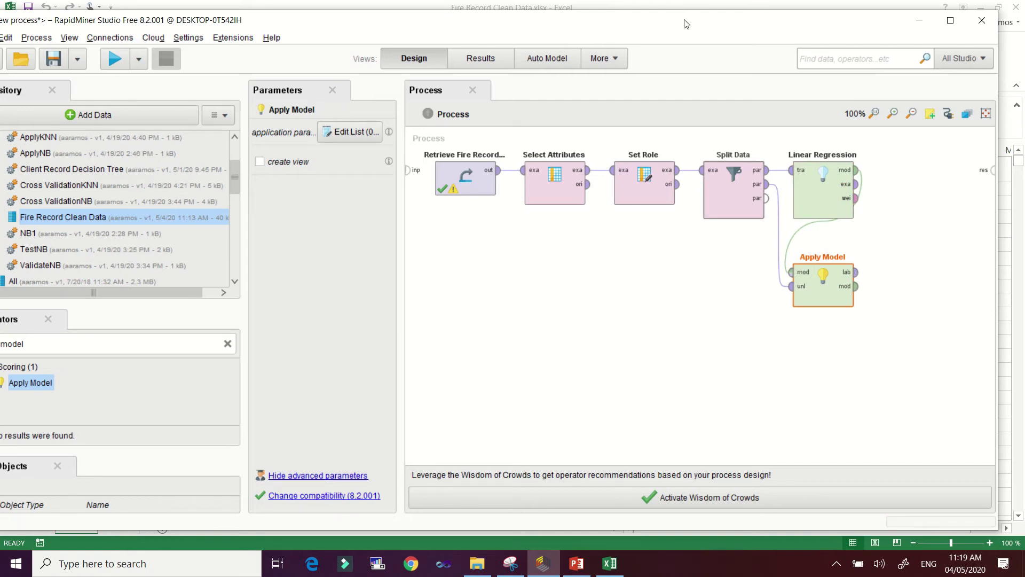
- Add a Performance (Regression) operator and connect Apply Model's labelled data output to its labelled data input
{"action": "left_click_drag", "start_coordinate": [686, 30], "coordinate": [736, 20]}
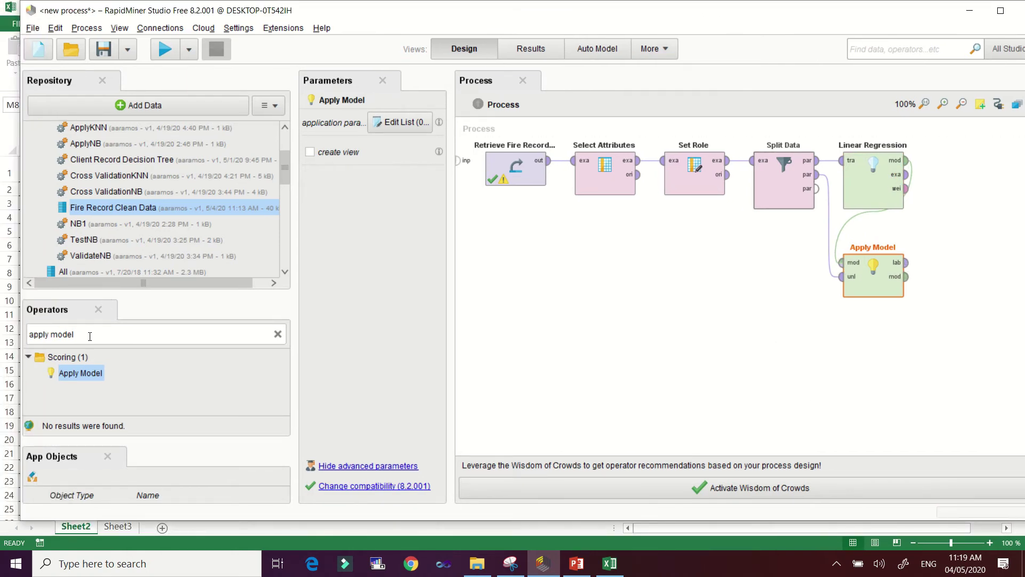
{"action": "left_click", "coordinate": [90, 334]}
{"action": "type", "text": "per"}
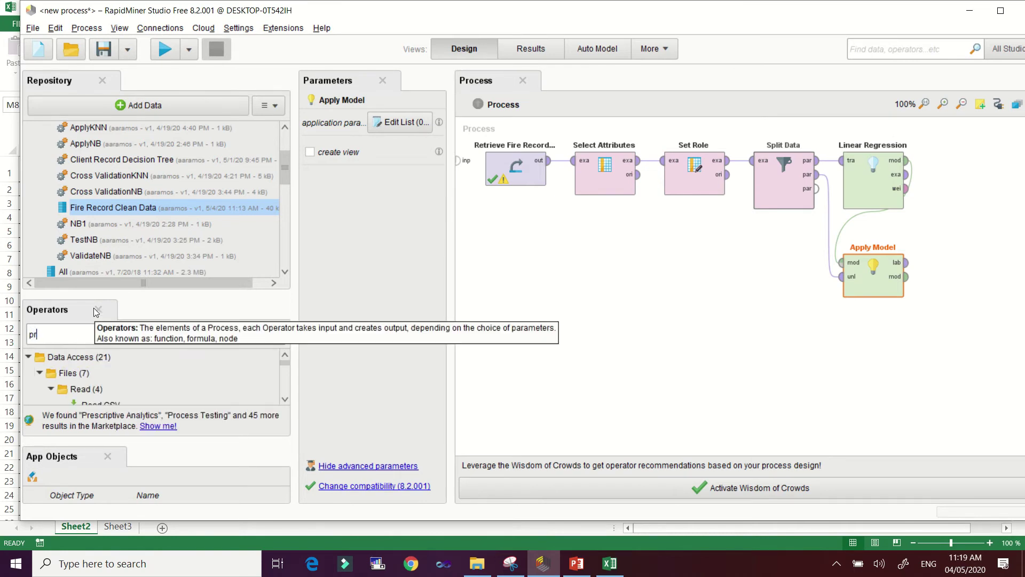
{"action": "type", "text": "formance re"}
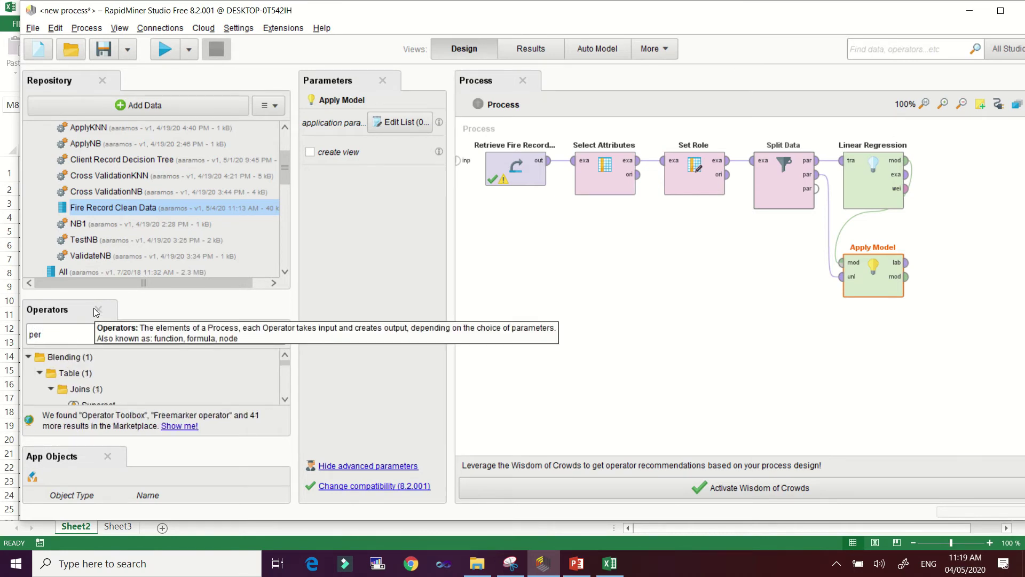
{"action": "type", "text": "gress"}
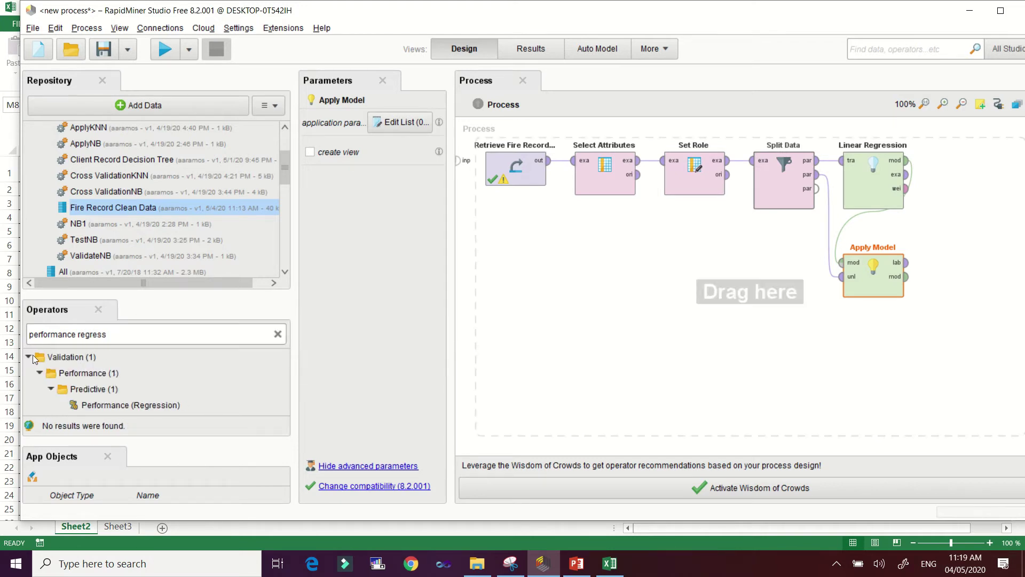
{"action": "left_click_drag", "start_coordinate": [130, 406], "coordinate": [983, 209]}
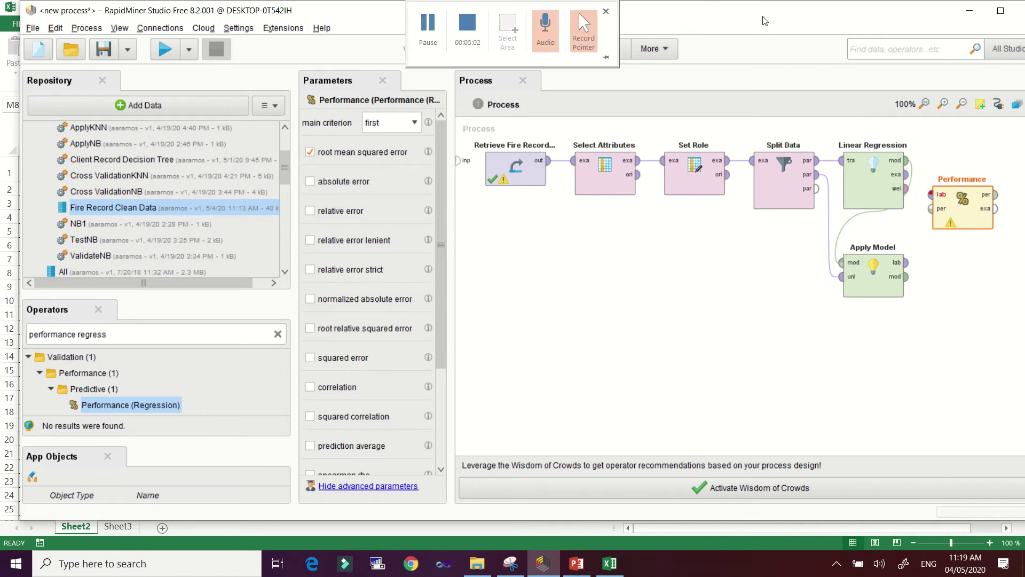
{"action": "double_click", "coordinate": [689, 12]}
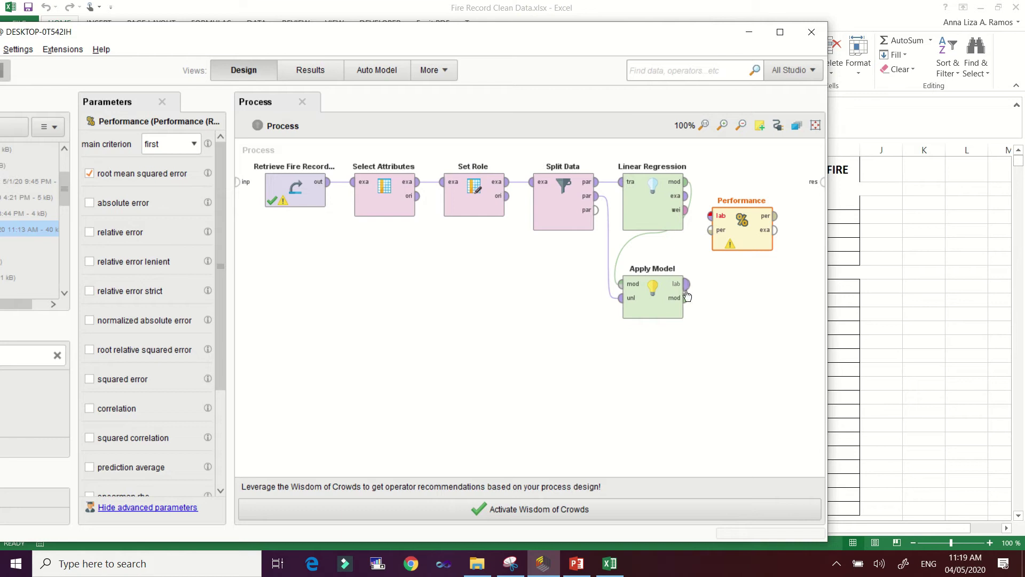
{"action": "mouse_move", "coordinate": [688, 290]}
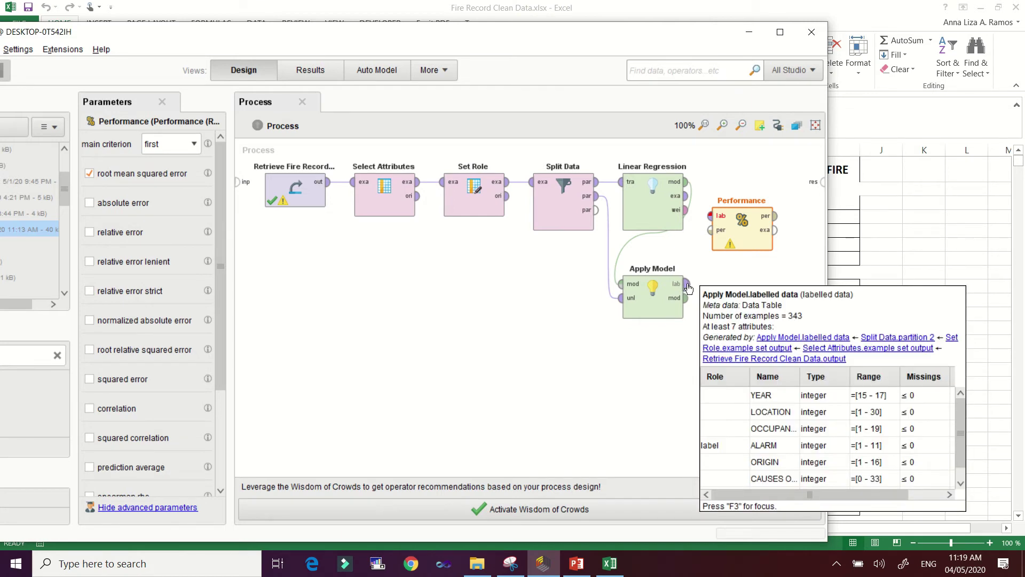
{"action": "left_click_drag", "start_coordinate": [689, 289], "coordinate": [709, 220]}
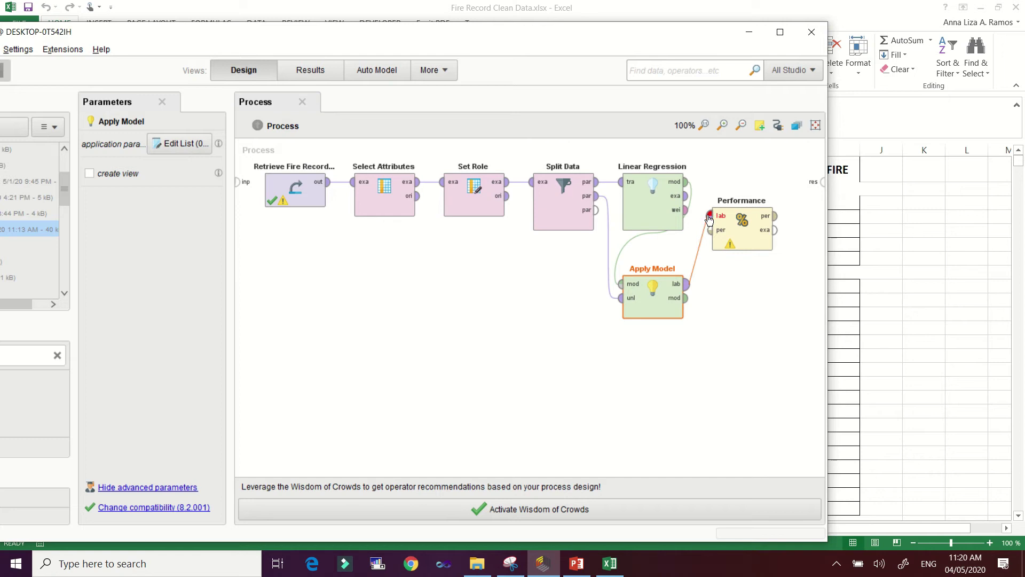
{"action": "left_click", "coordinate": [714, 328]}
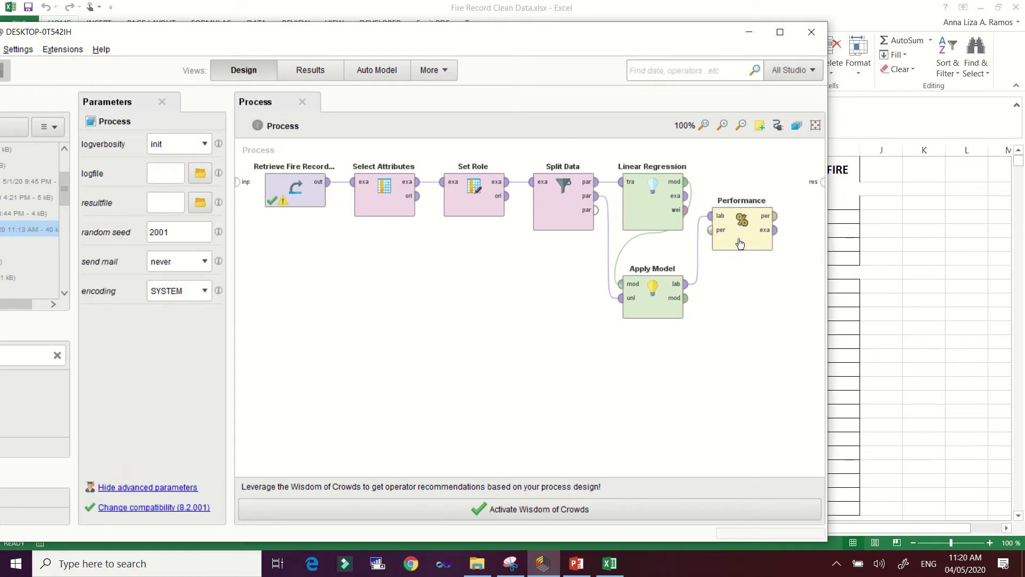
- Connect Performance's performance output, Apply Model's model output and Performance's example set output to the process result ports
{"action": "left_click_drag", "start_coordinate": [774, 216], "coordinate": [823, 182]}
{"action": "mouse_move", "coordinate": [688, 303]}
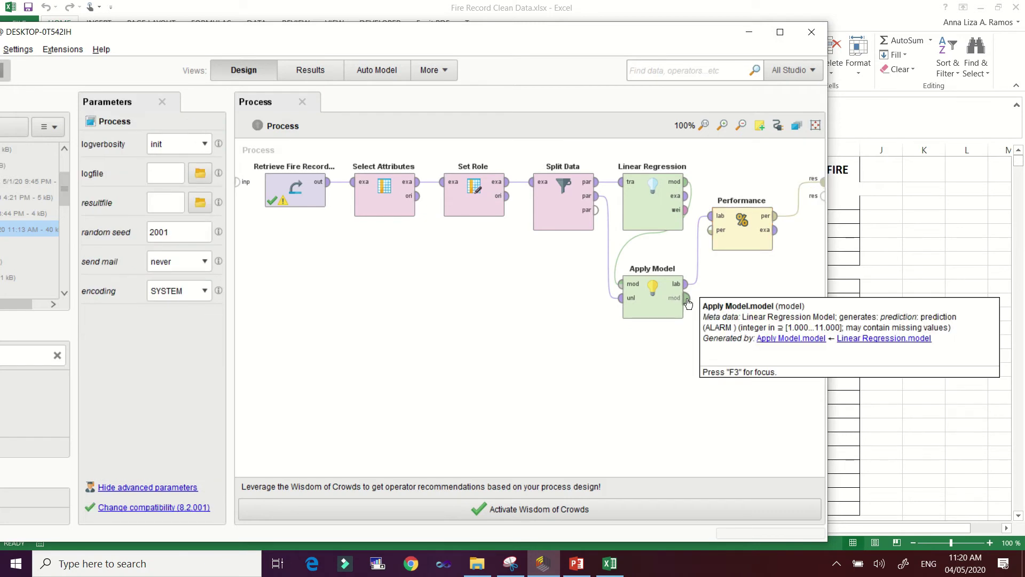
{"action": "left_click_drag", "start_coordinate": [688, 302], "coordinate": [823, 206]}
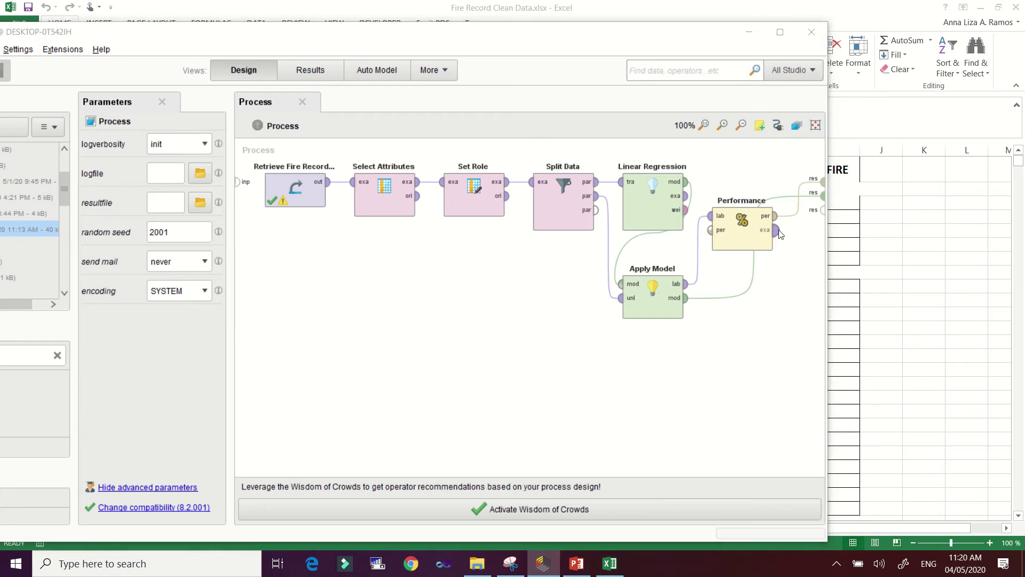
{"action": "left_click_drag", "start_coordinate": [777, 231], "coordinate": [823, 214]}
- Run the completed linear regression process on the Fire Record Clean Data
{"action": "left_click_drag", "start_coordinate": [693, 38], "coordinate": [834, 20]}
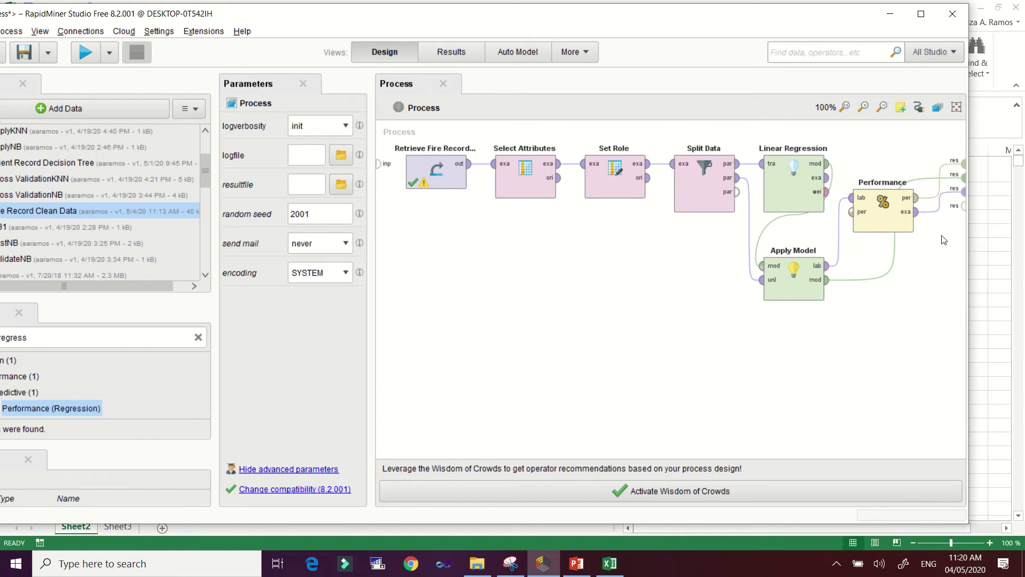
{"action": "left_click_drag", "start_coordinate": [682, 22], "coordinate": [721, 22]}
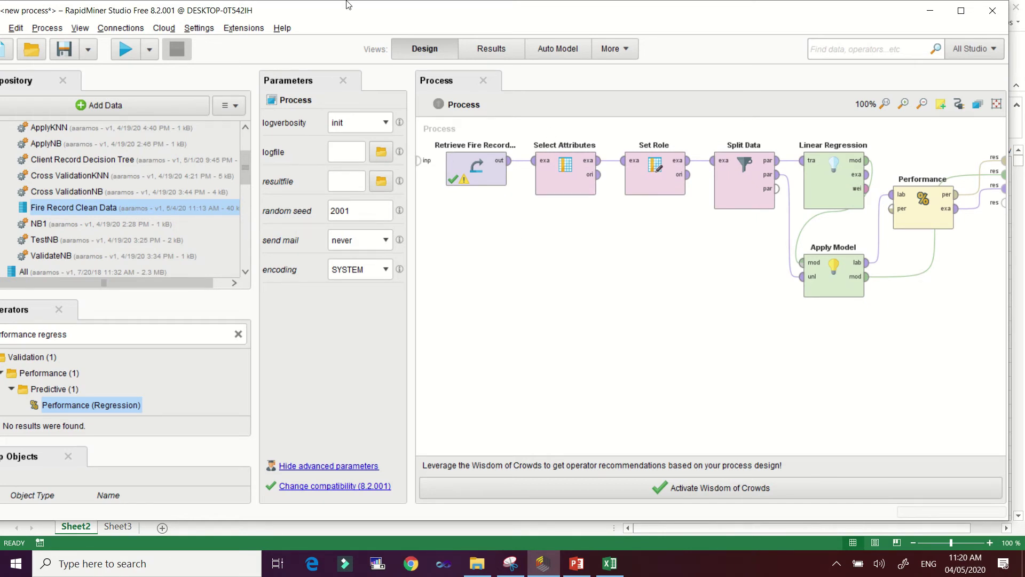
{"action": "left_click_drag", "start_coordinate": [726, 14], "coordinate": [755, 15]}
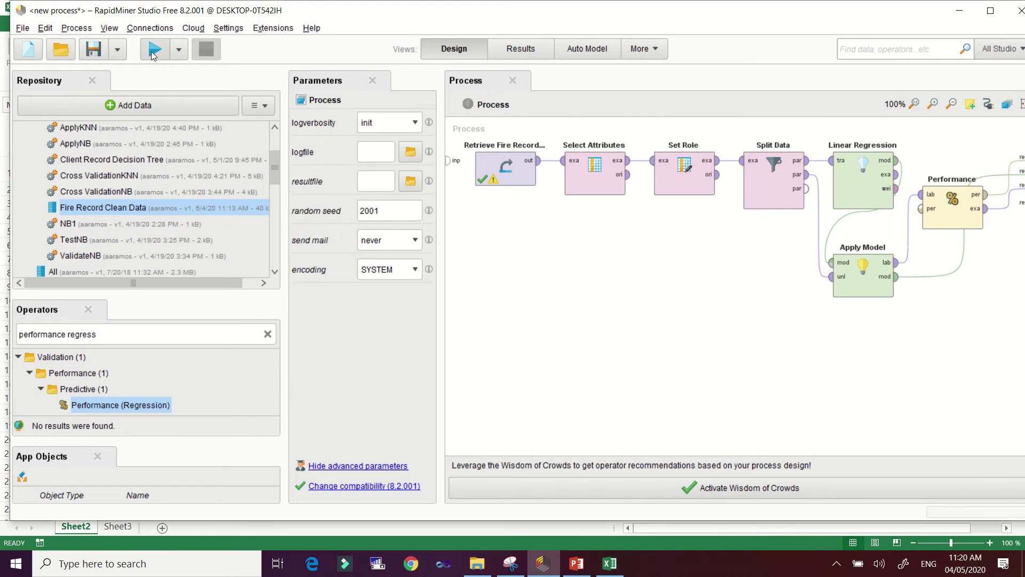
{"action": "left_click", "coordinate": [154, 51]}
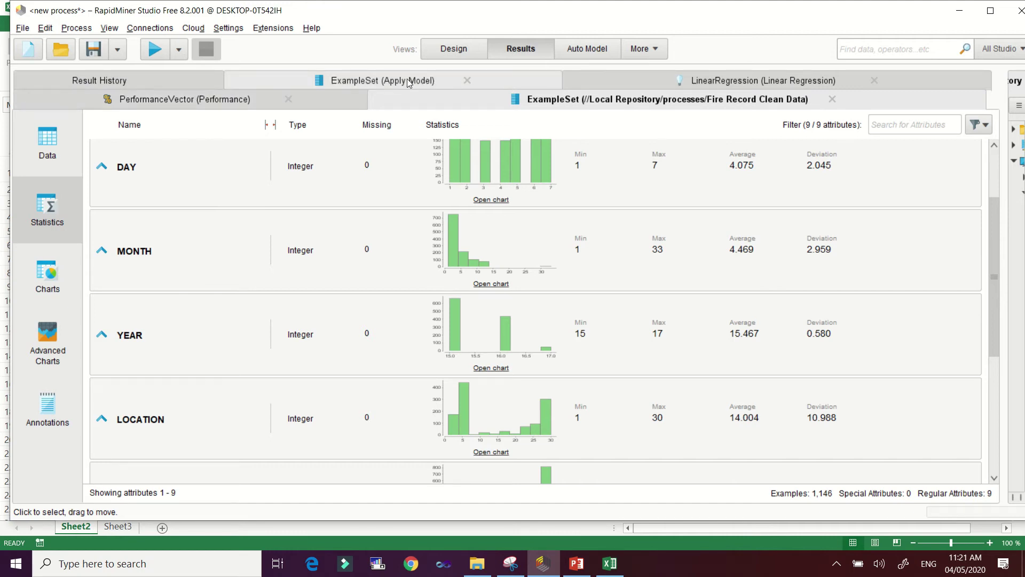
- Examine the Linear Regression result's coefficients and p-values, and view the root mean squared error in the PerformanceVector result
{"action": "left_click", "coordinate": [761, 86]}
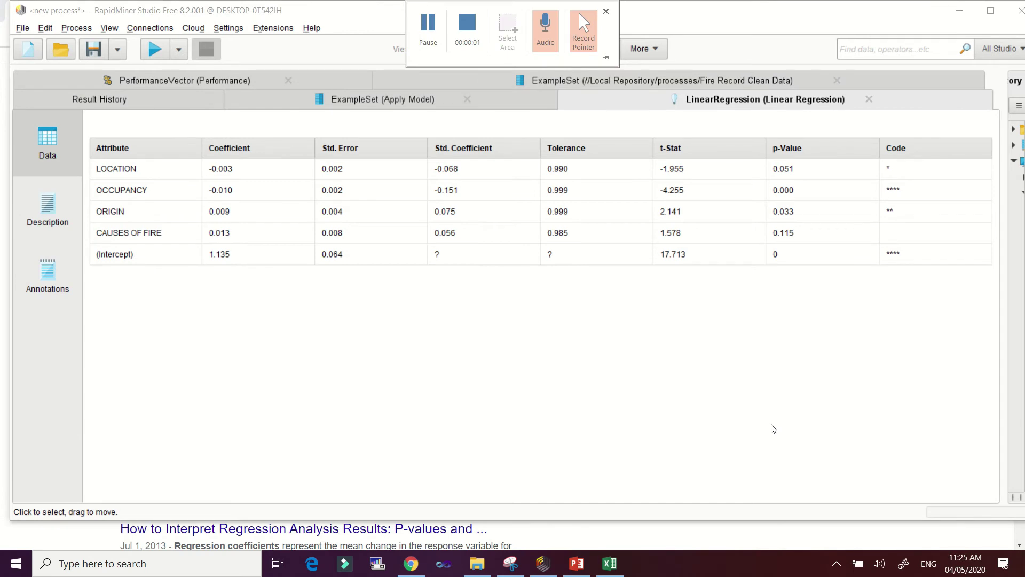
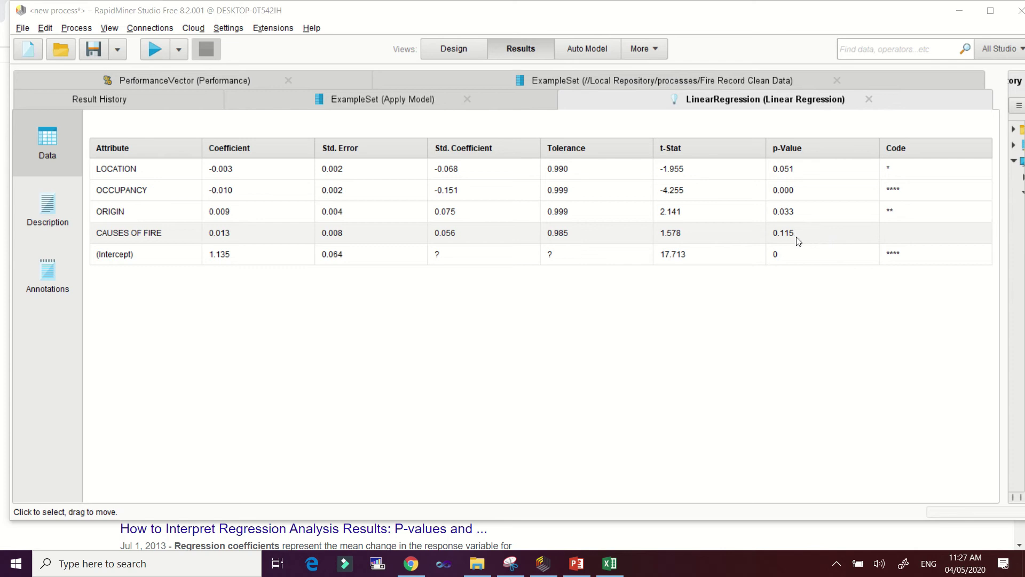
{"action": "mouse_move", "coordinate": [799, 241]}
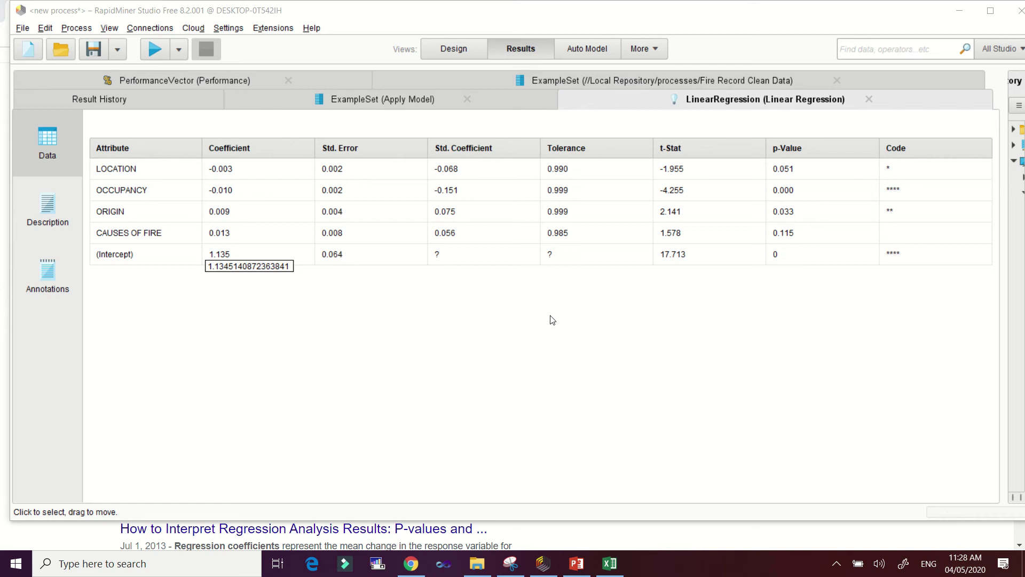
{"action": "left_click", "coordinate": [208, 81]}
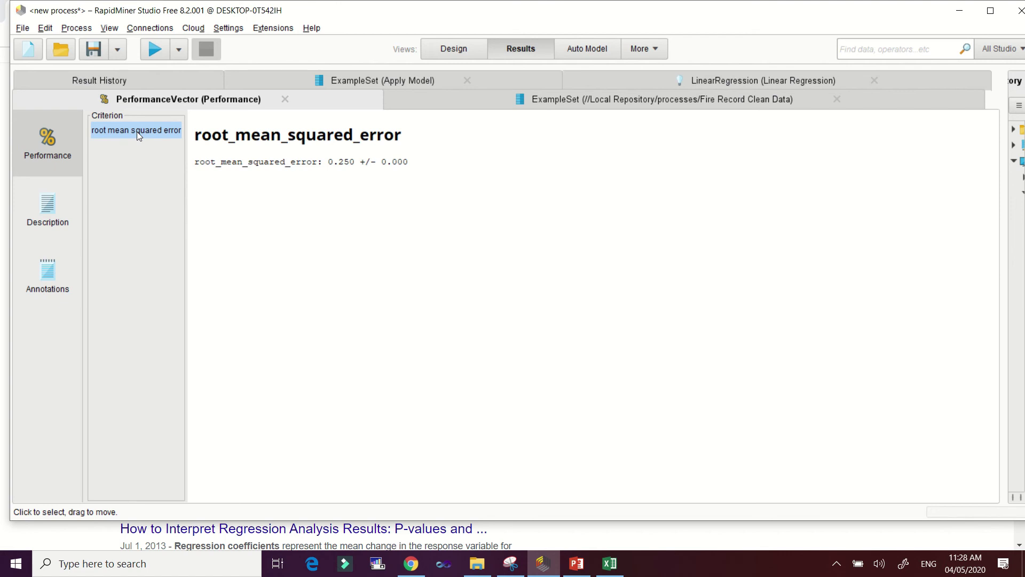
- Enable the squared error, squared correlation and prediction average criteria for the Performance operator in the process design
{"action": "left_click", "coordinate": [453, 49]}
{"action": "left_click_drag", "start_coordinate": [897, 276], "coordinate": [955, 221]}
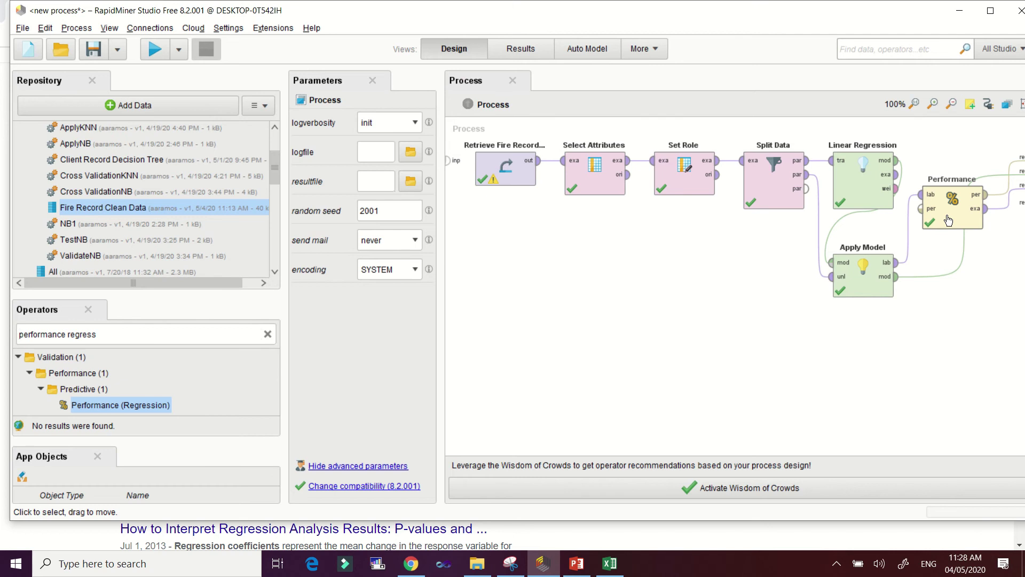
{"action": "left_click", "coordinate": [948, 220]}
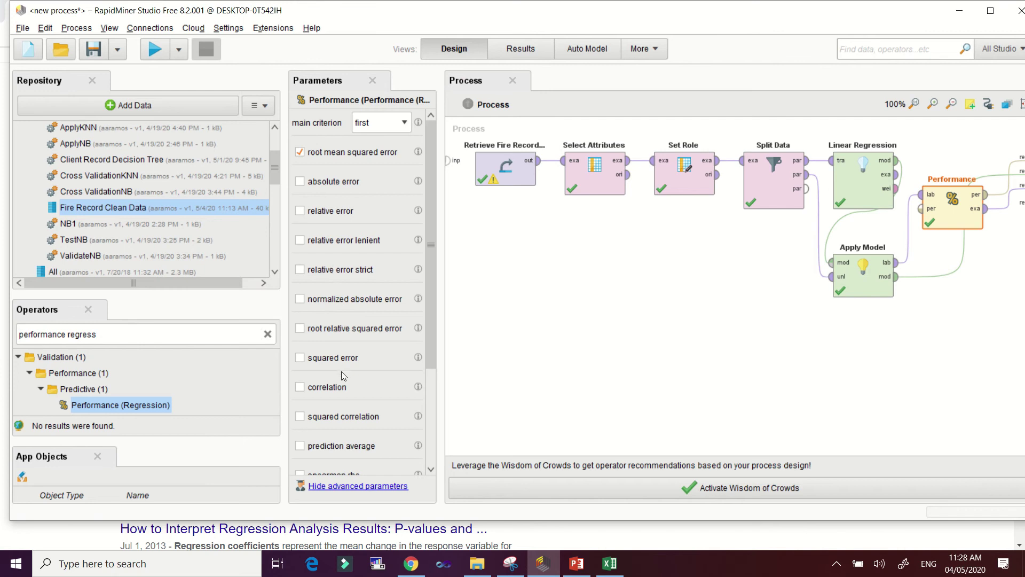
{"action": "left_click", "coordinate": [300, 417]}
{"action": "scroll", "coordinate": [322, 409], "scroll_direction": "down", "scroll_amount": 1}
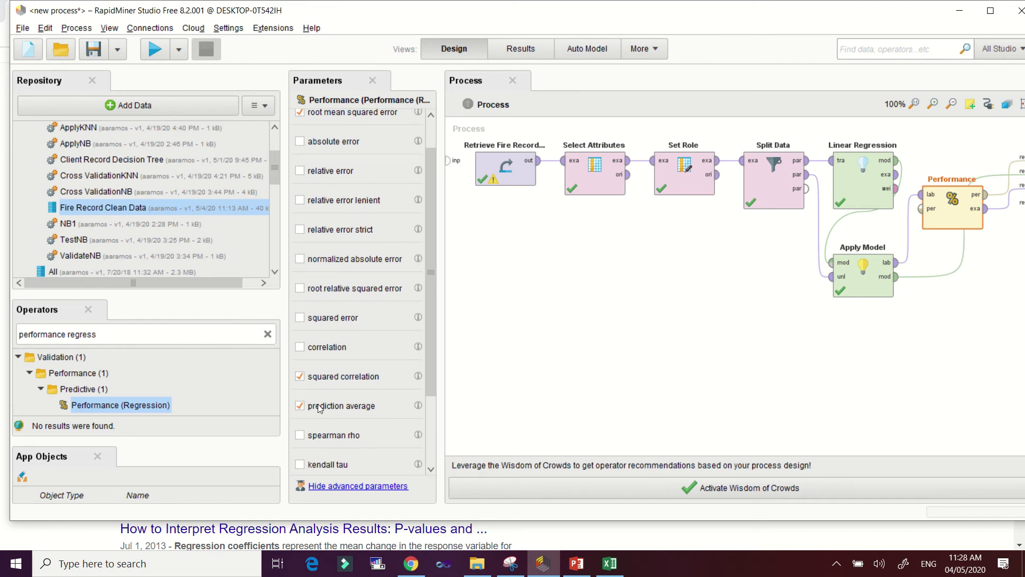
{"action": "left_click", "coordinate": [302, 318]}
{"action": "scroll", "coordinate": [404, 383], "scroll_direction": "down", "scroll_amount": 1}
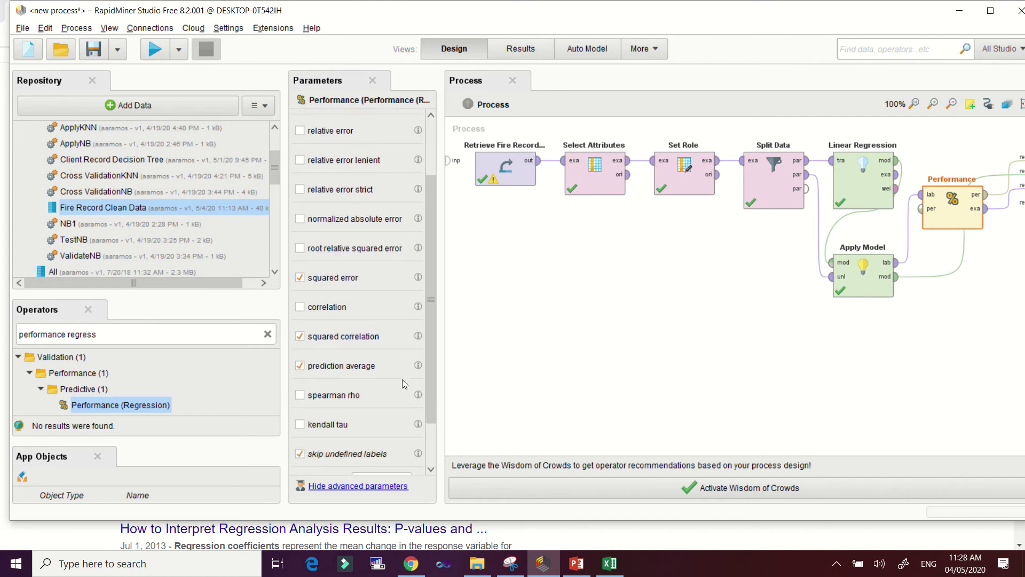
{"action": "scroll", "coordinate": [402, 379], "scroll_direction": "up", "scroll_amount": 3}
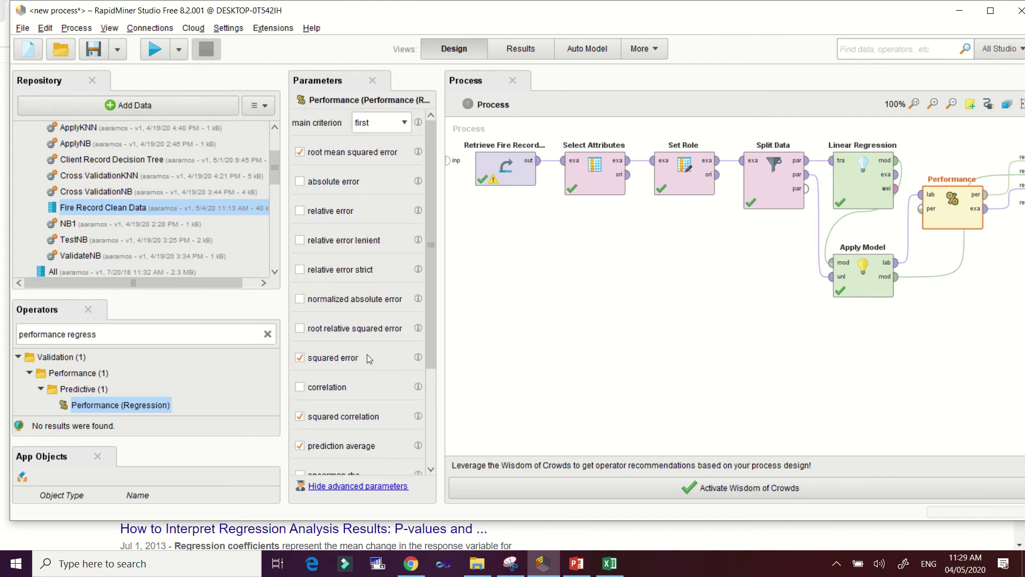
- Rerun the process with the added performance criteria and expand its newest entry in the result history
{"action": "left_click", "coordinate": [154, 50]}
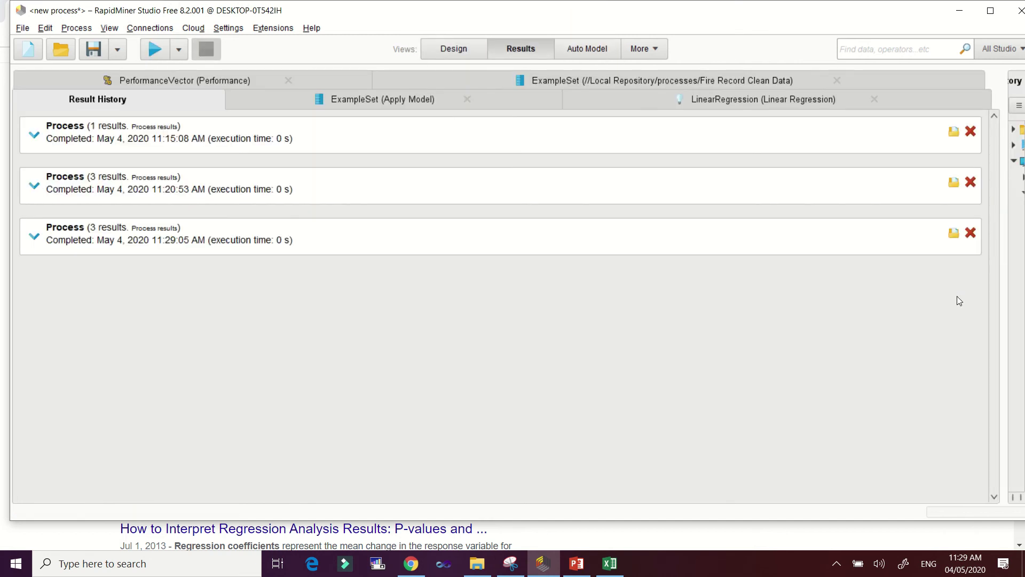
{"action": "left_click", "coordinate": [230, 239]}
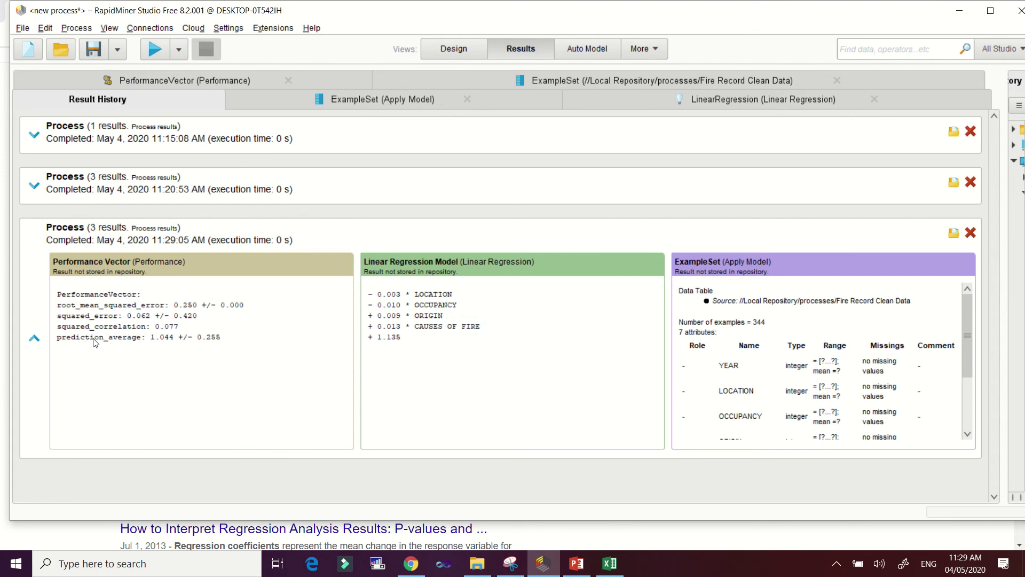
- Review the squared error, squared correlation and prediction average in the PerformanceVector result, and view its full description
{"action": "left_click", "coordinate": [190, 80]}
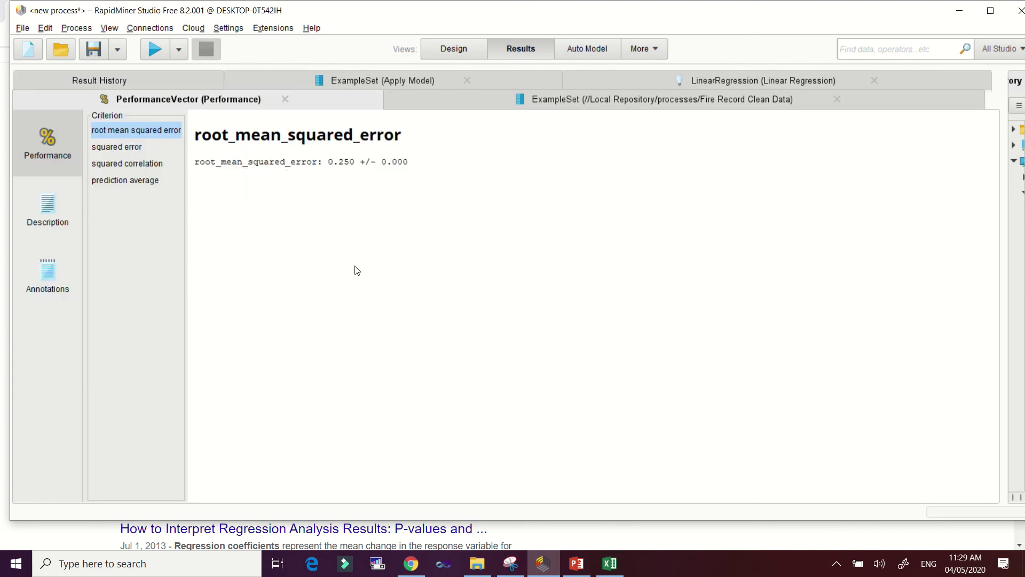
{"action": "left_click", "coordinate": [117, 147]}
{"action": "left_click", "coordinate": [143, 167]}
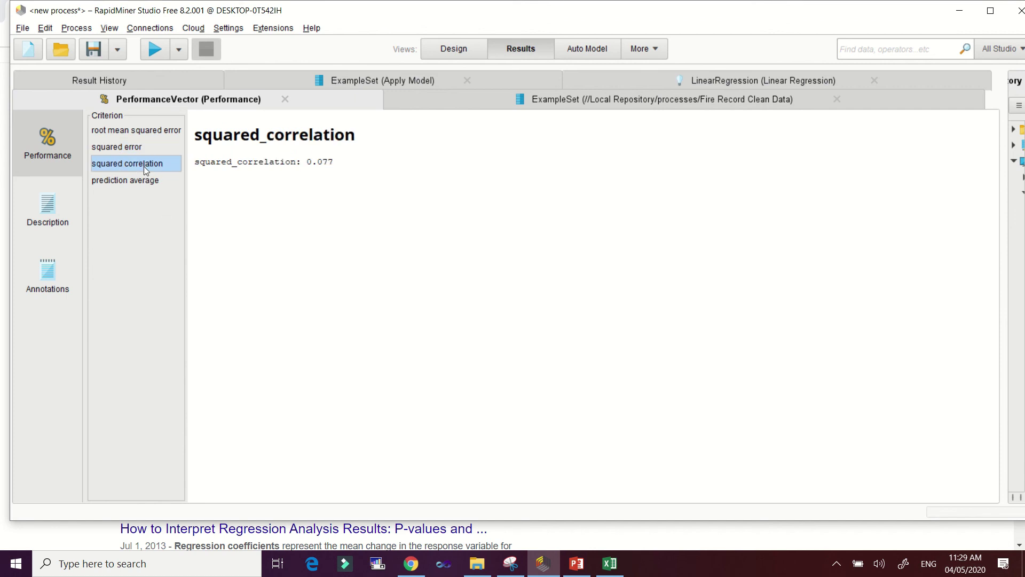
{"action": "left_click", "coordinate": [142, 182]}
{"action": "left_click", "coordinate": [52, 223]}
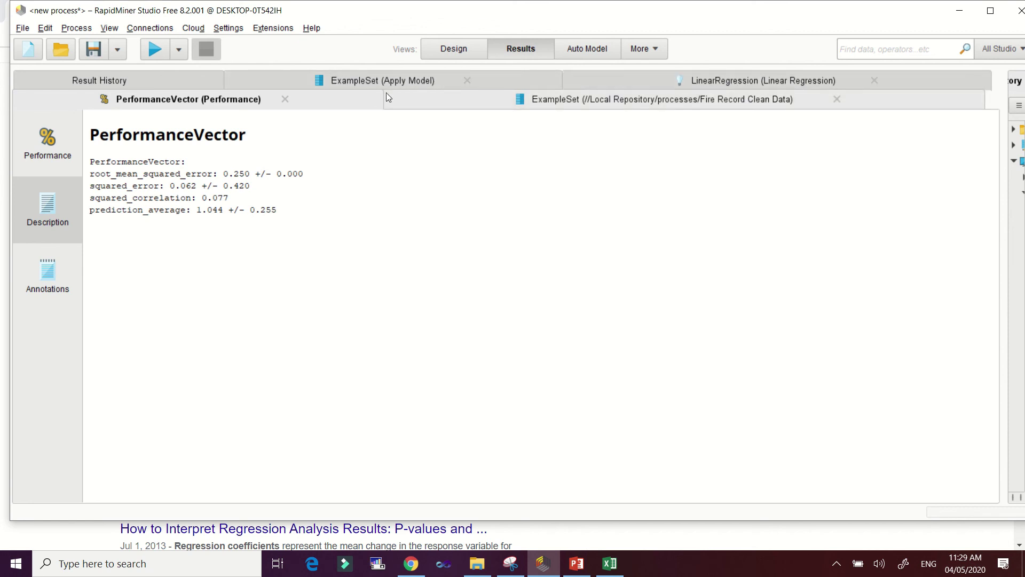
- Widen the prediction(ALARM) column in the Apply Model example set, compare its values with ALARM, and view the attribute statistics
{"action": "left_click", "coordinate": [393, 84]}
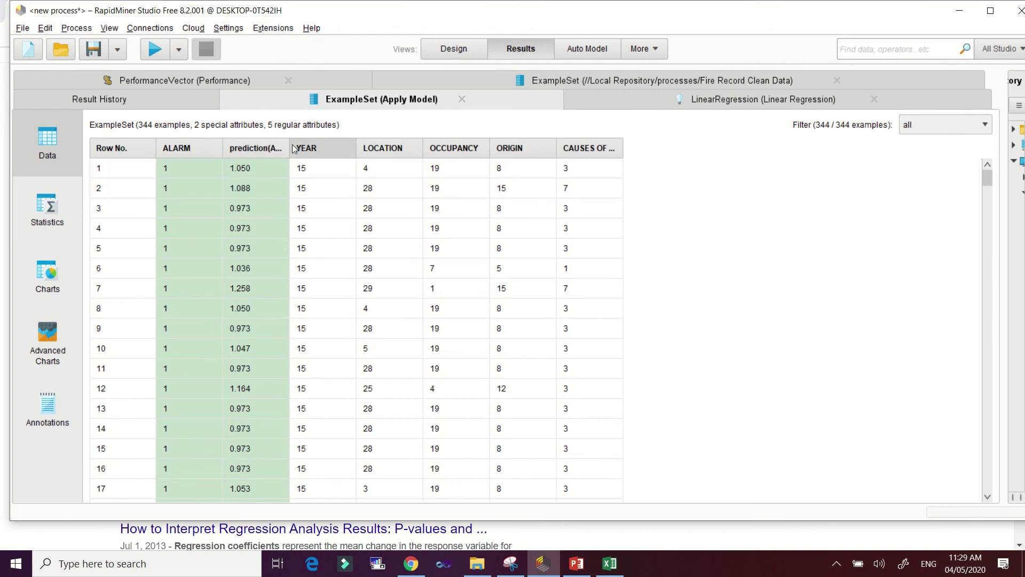
{"action": "left_click_drag", "start_coordinate": [288, 149], "coordinate": [372, 149]}
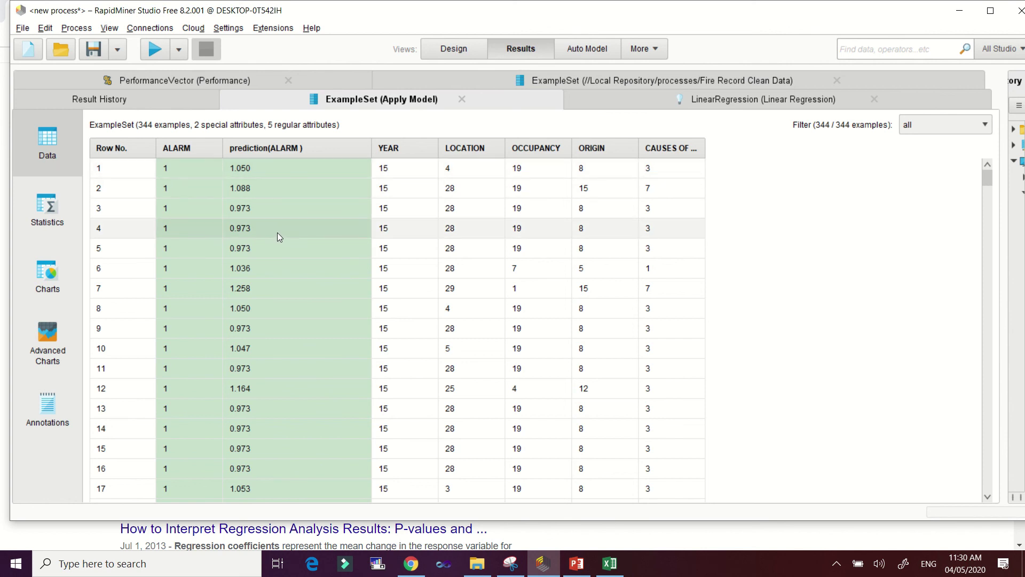
{"action": "scroll", "coordinate": [277, 231], "scroll_direction": "down", "scroll_amount": 2}
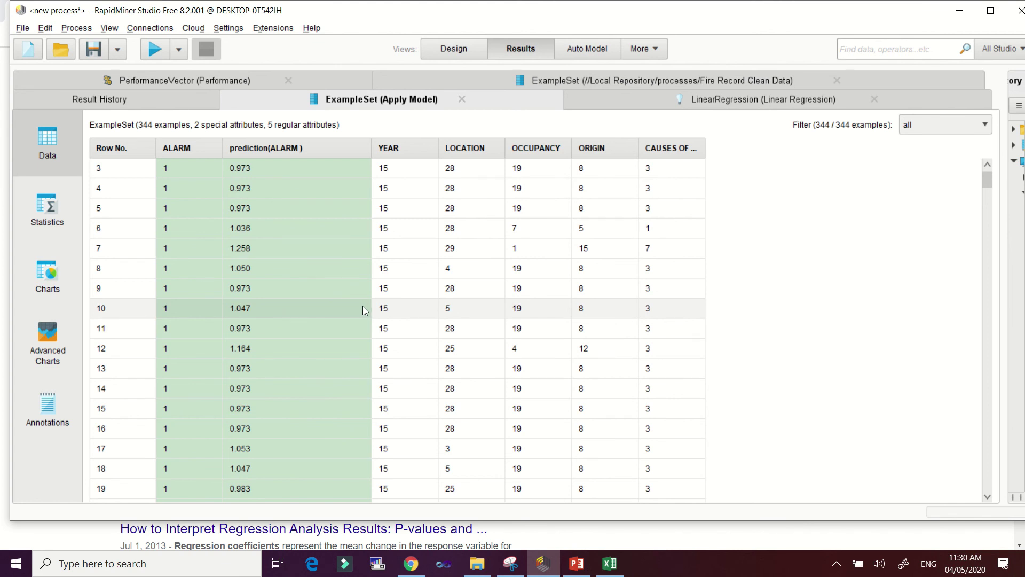
{"action": "left_click", "coordinate": [75, 210]}
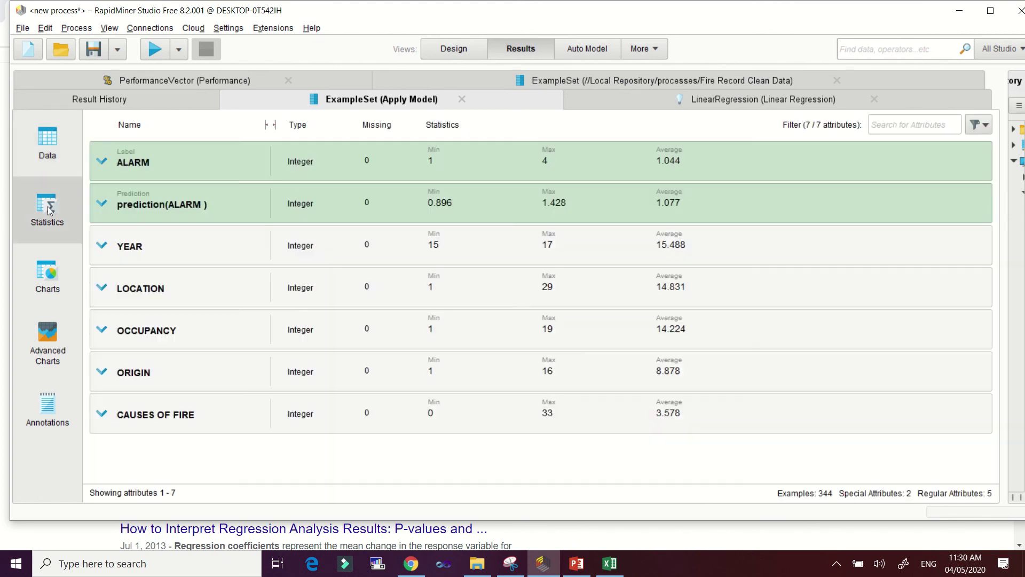
- Chart the Apply Model example set as a Scatter Matrix with LOCATION as the plotted attribute
{"action": "left_click", "coordinate": [48, 275]}
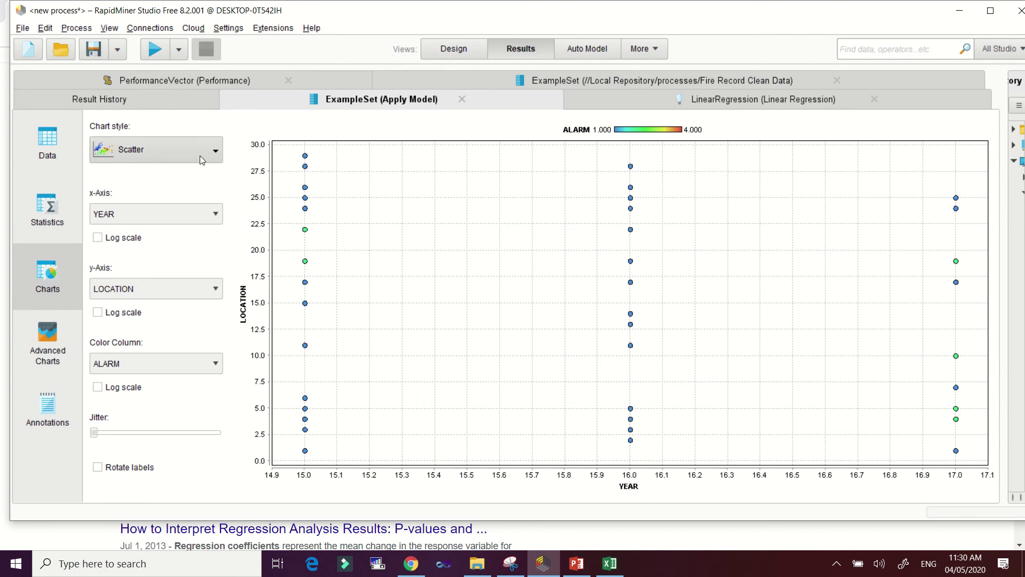
{"action": "left_click", "coordinate": [199, 155]}
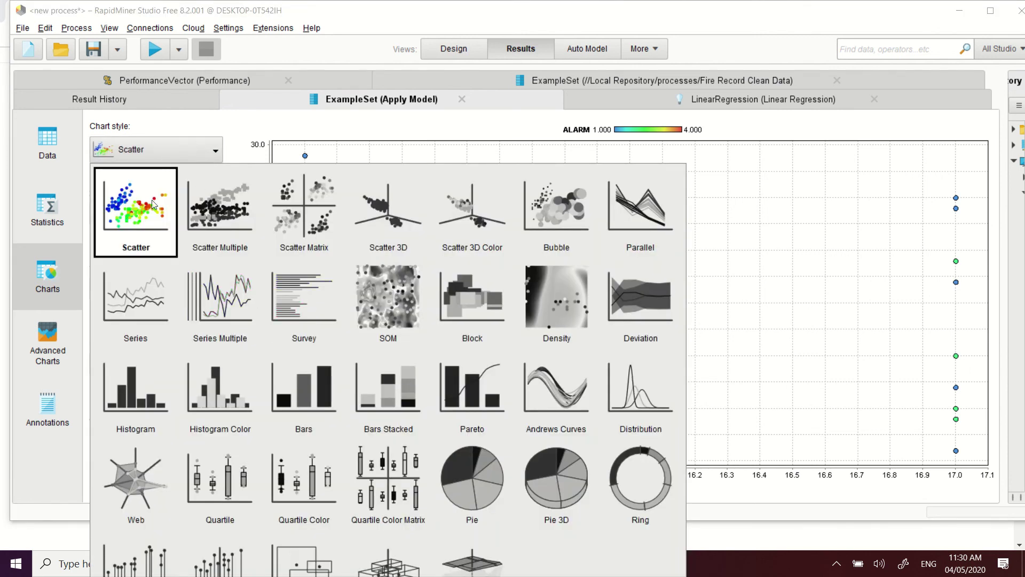
{"action": "left_click", "coordinate": [284, 220]}
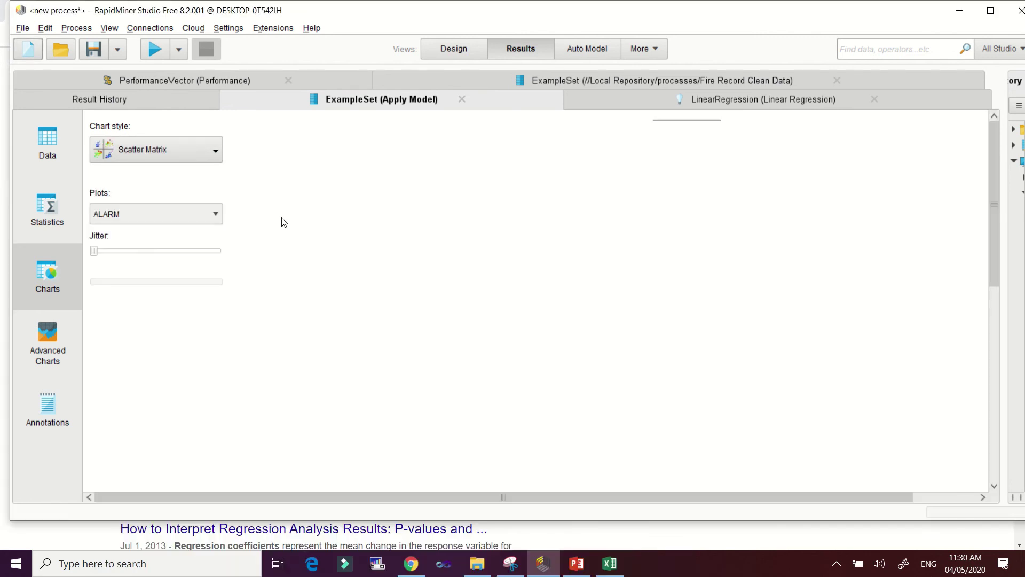
{"action": "left_click", "coordinate": [196, 214]}
{"action": "left_click", "coordinate": [136, 253]}
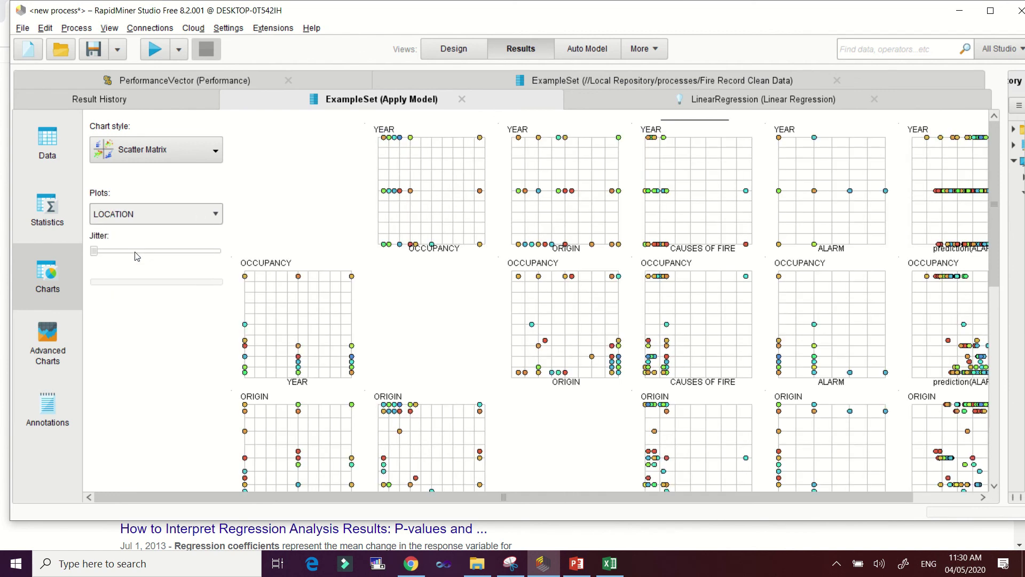
- Return to the process design and shift the program window so its cut-off edge comes into view
{"action": "left_click", "coordinate": [183, 154]}
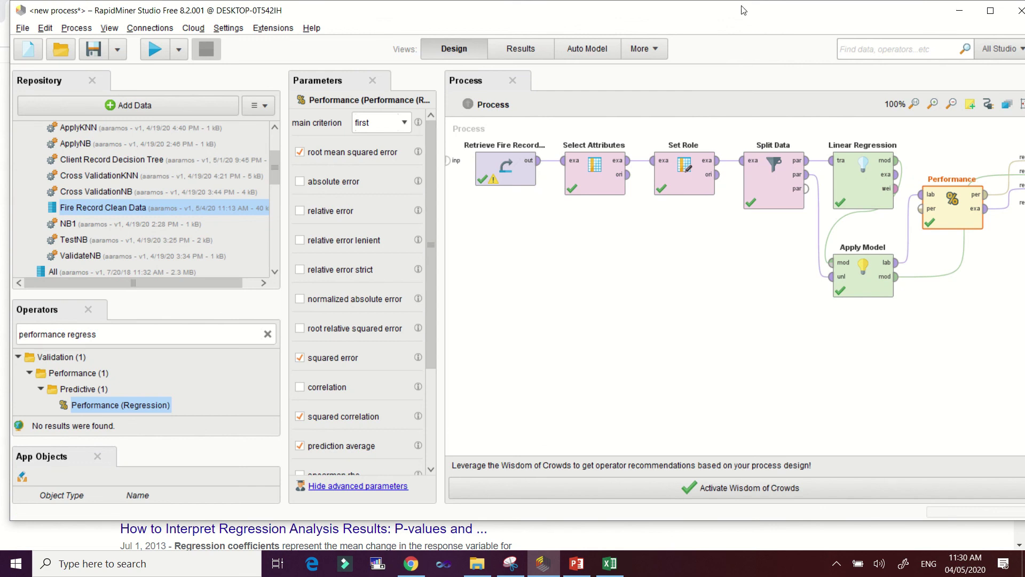
{"action": "mouse_move", "coordinate": [743, 10]}
{"action": "left_mouse_down"}
{"action": "mouse_move", "coordinate": [683, 7]}
{"action": "mouse_move", "coordinate": [731, 19]}
{"action": "left_mouse_up"}
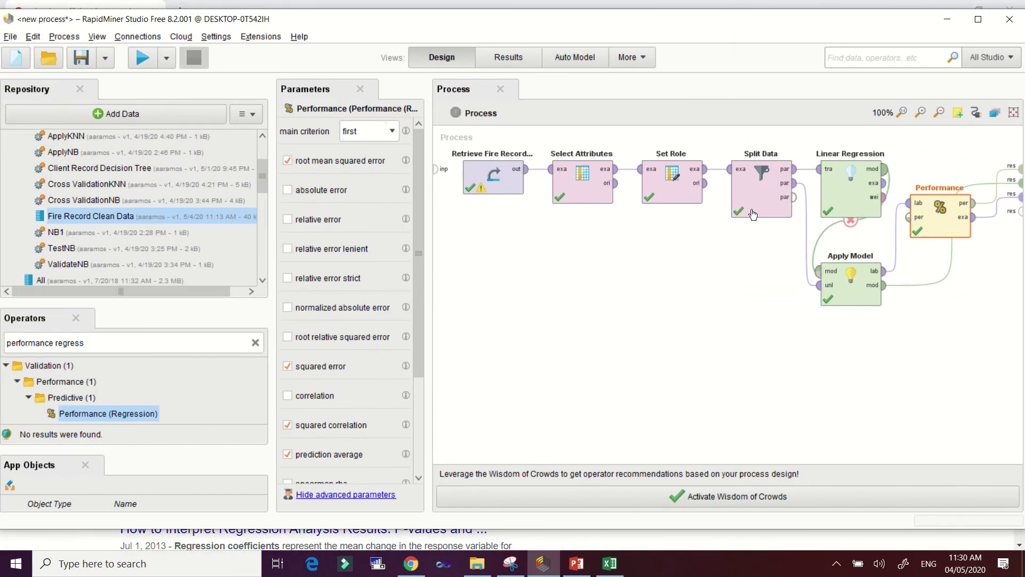